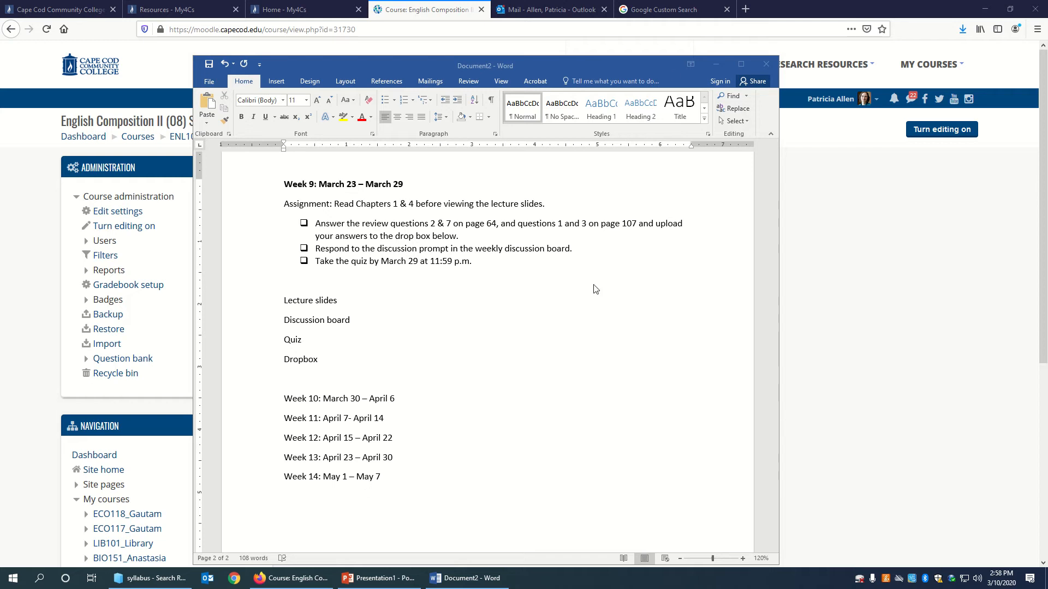
Step: Move the Word document out of the way and turn on editing for the English Composition II course page
left_click_drag(529, 64, 656, 537)
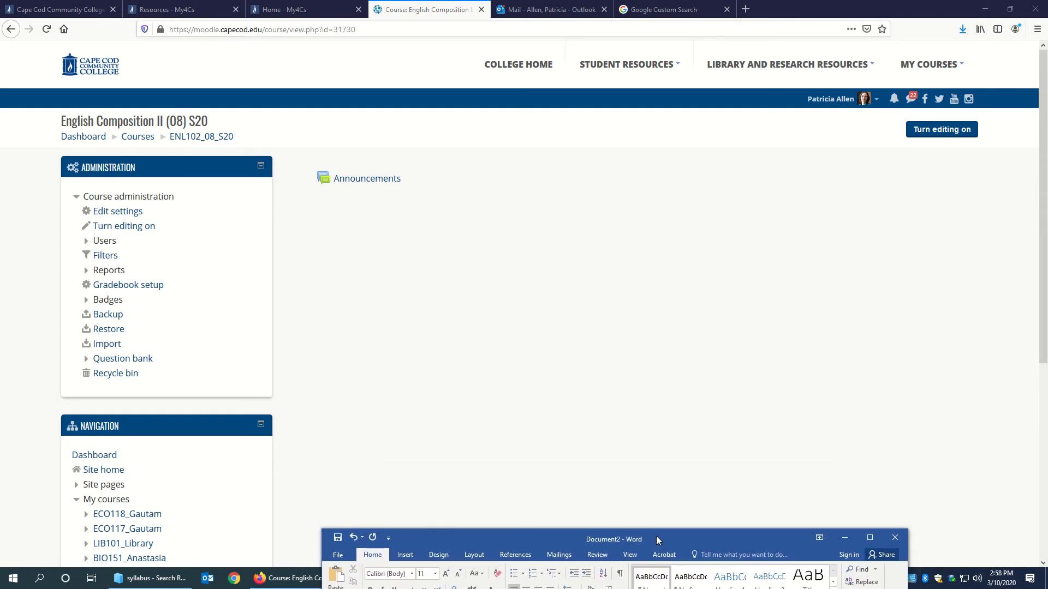
left_click_drag(656, 536, 691, 424)
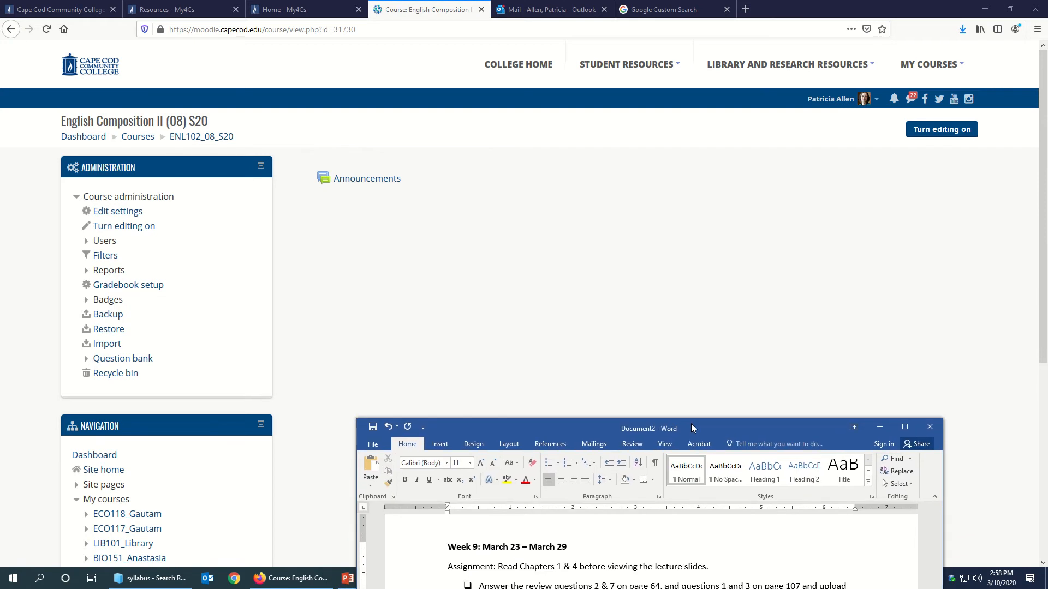
left_click(947, 132)
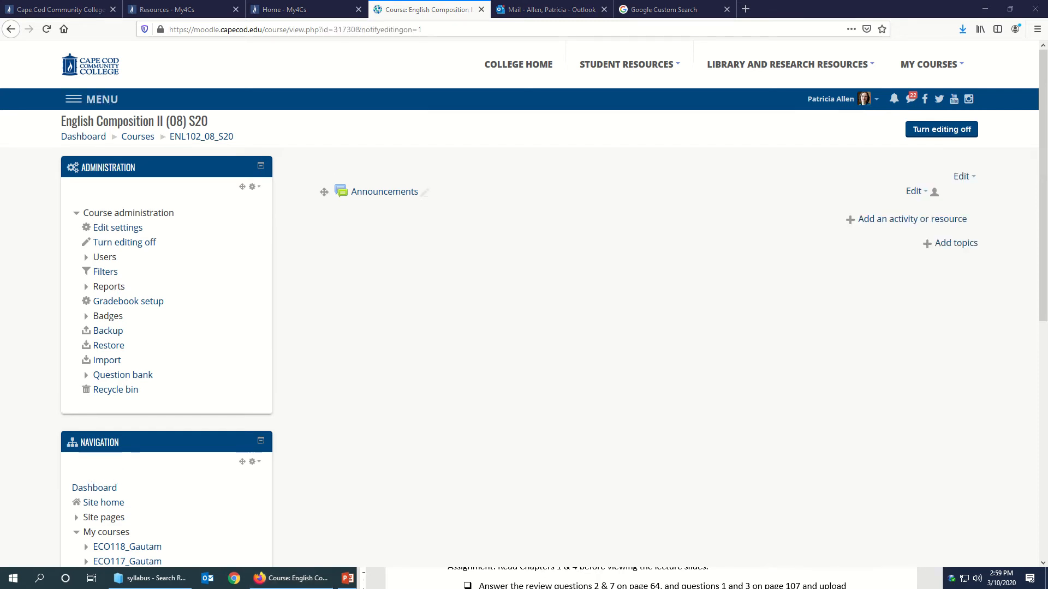
Step: Add 6 topic sections to the course, checking the week list in the Word document for the number needed
left_click(944, 243)
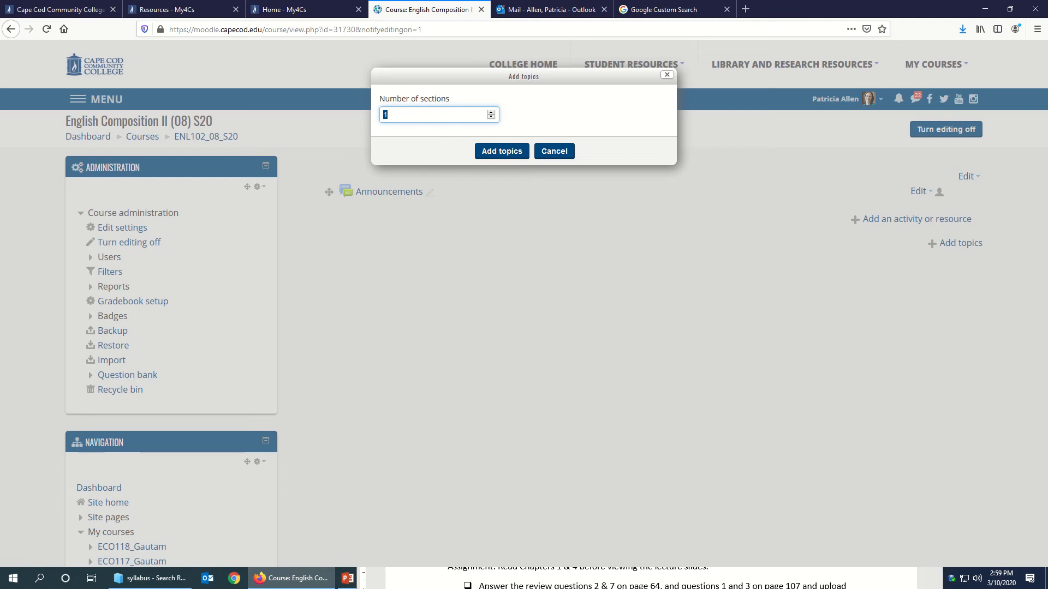
left_click(409, 586)
left_click_drag(553, 427, 532, 142)
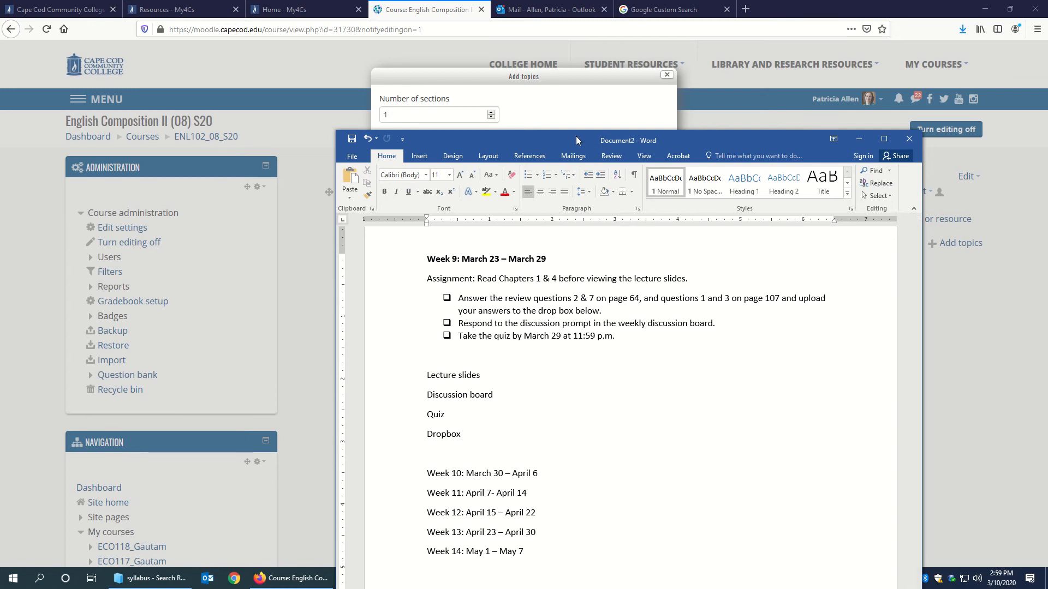
left_click_drag(575, 136, 567, 519)
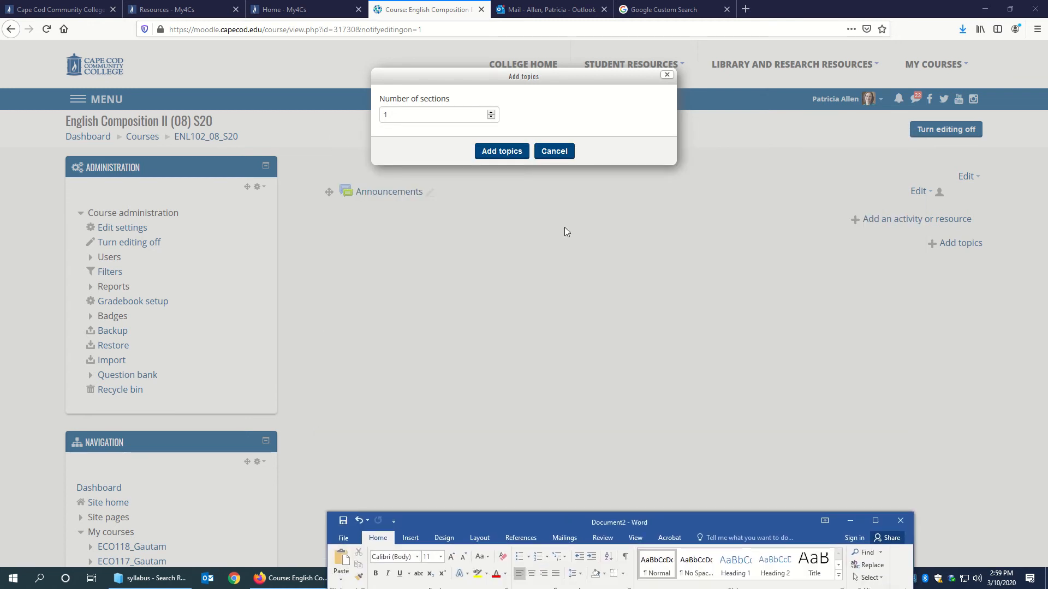
left_click_drag(399, 116, 377, 117)
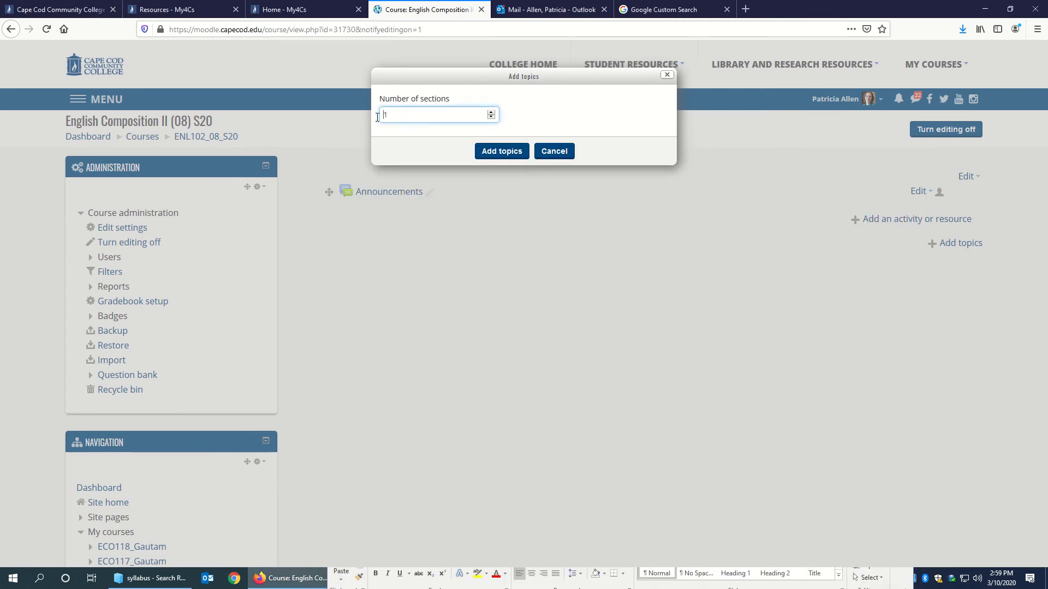
type("6")
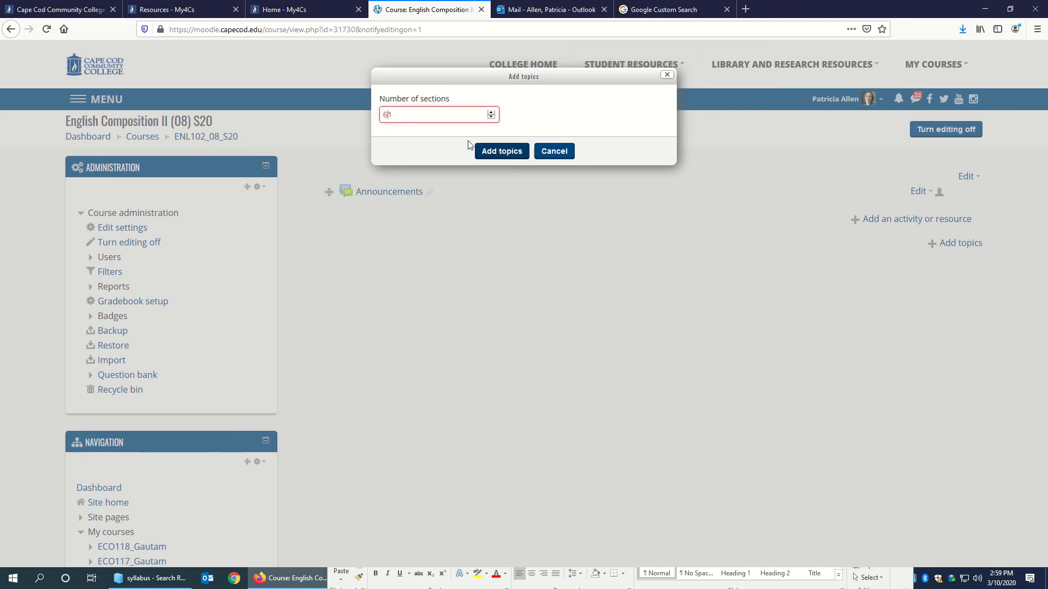
key("Delete")
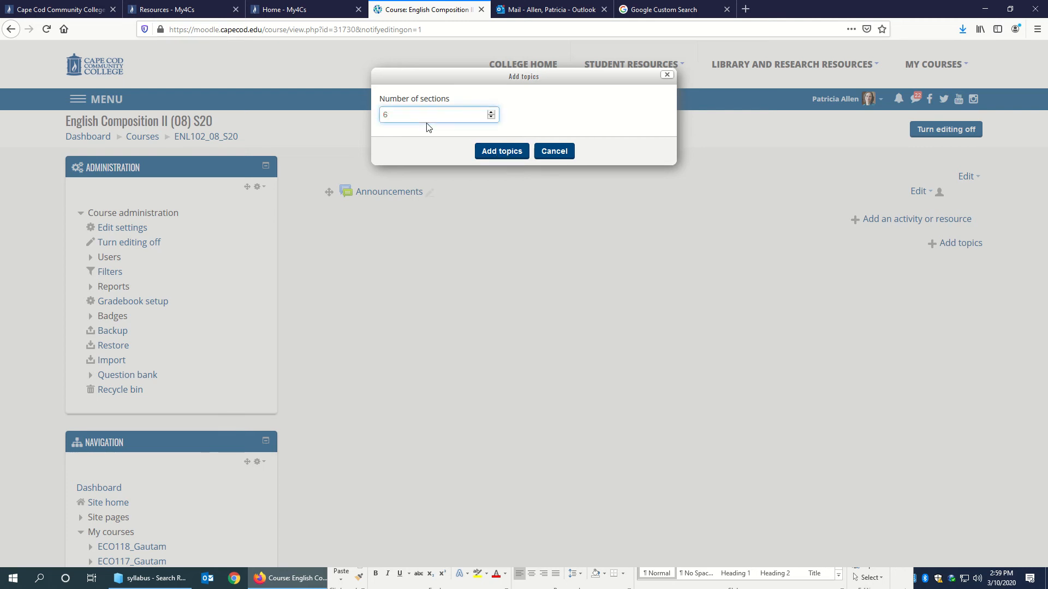
left_click(497, 152)
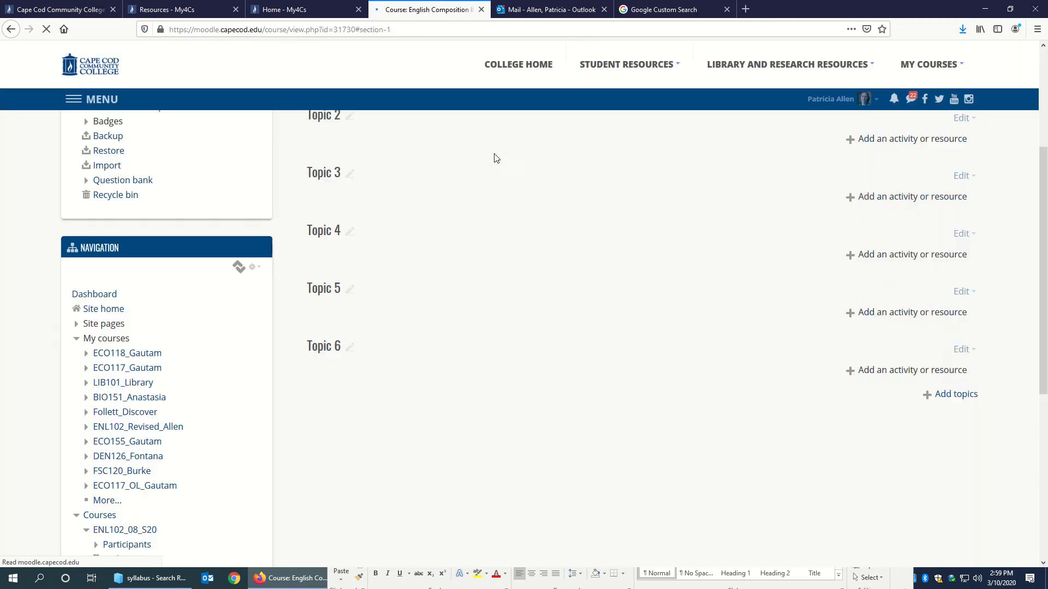
scroll(492, 249, "up", 3)
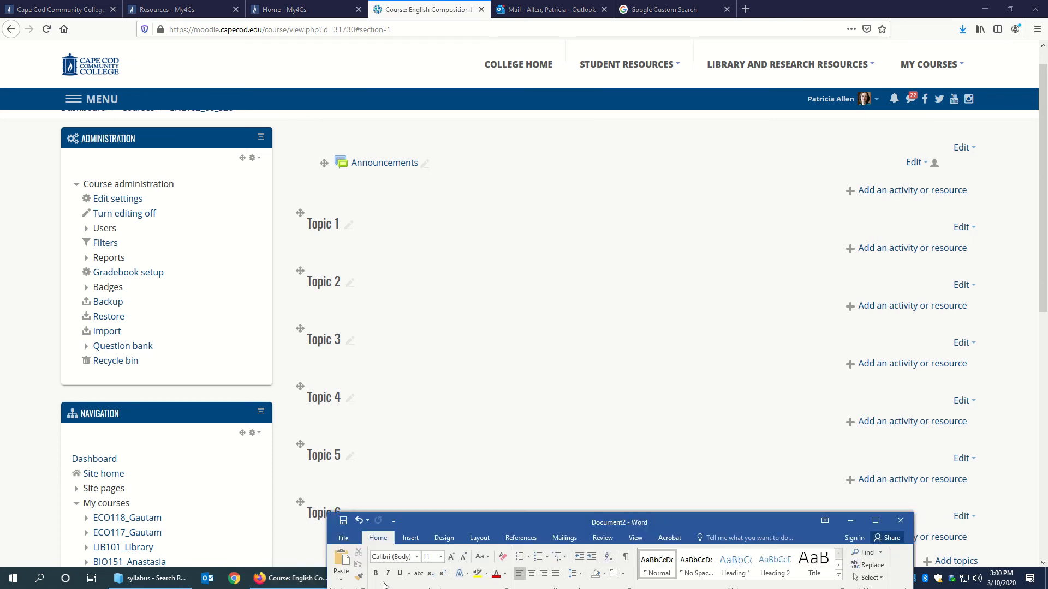
Step: In the Word document, remove the bold from the heading "Week 9: March 23 – March 29" and copy it
left_click_drag(470, 503, 551, 185)
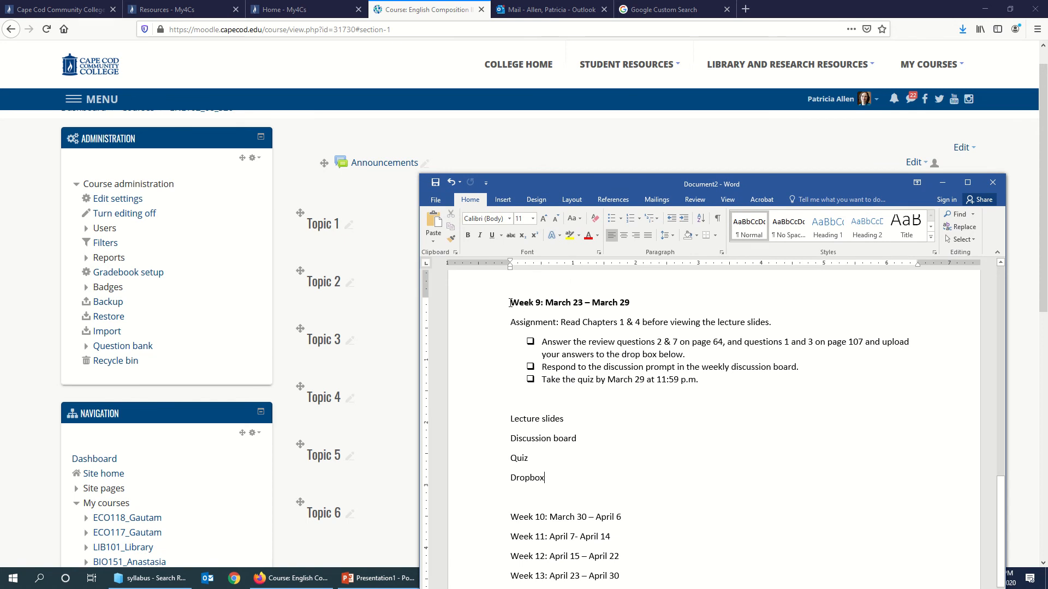
left_click_drag(510, 304, 634, 299)
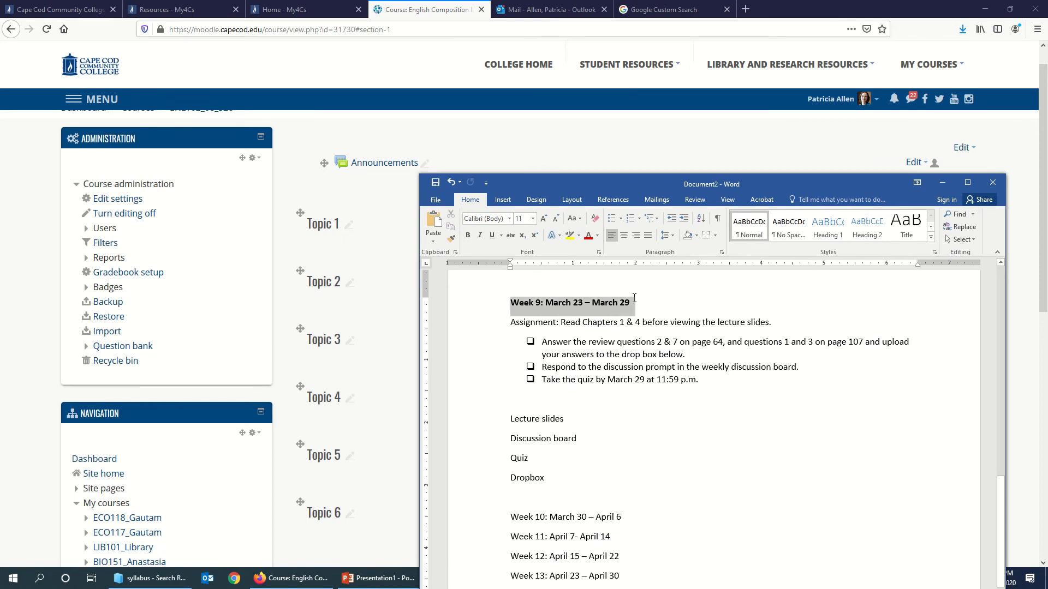
left_click(469, 236)
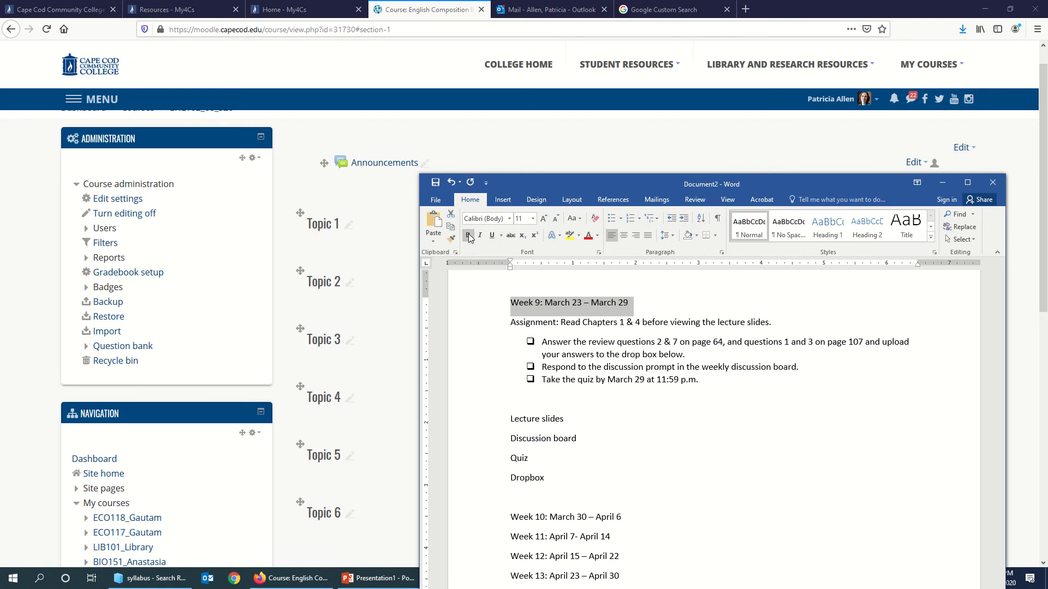
left_click(512, 302)
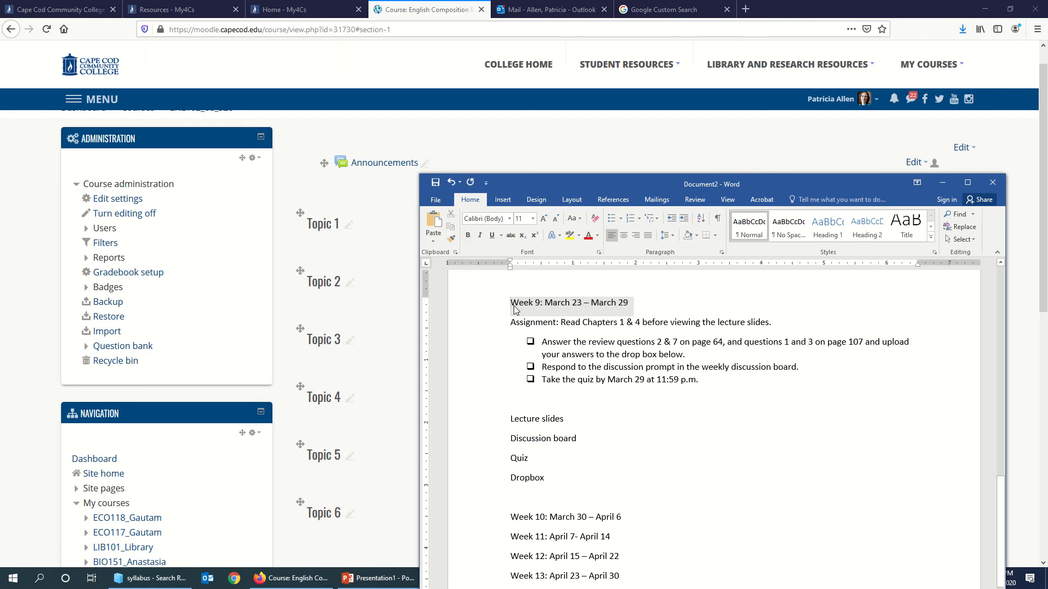
left_click_drag(512, 302, 636, 308)
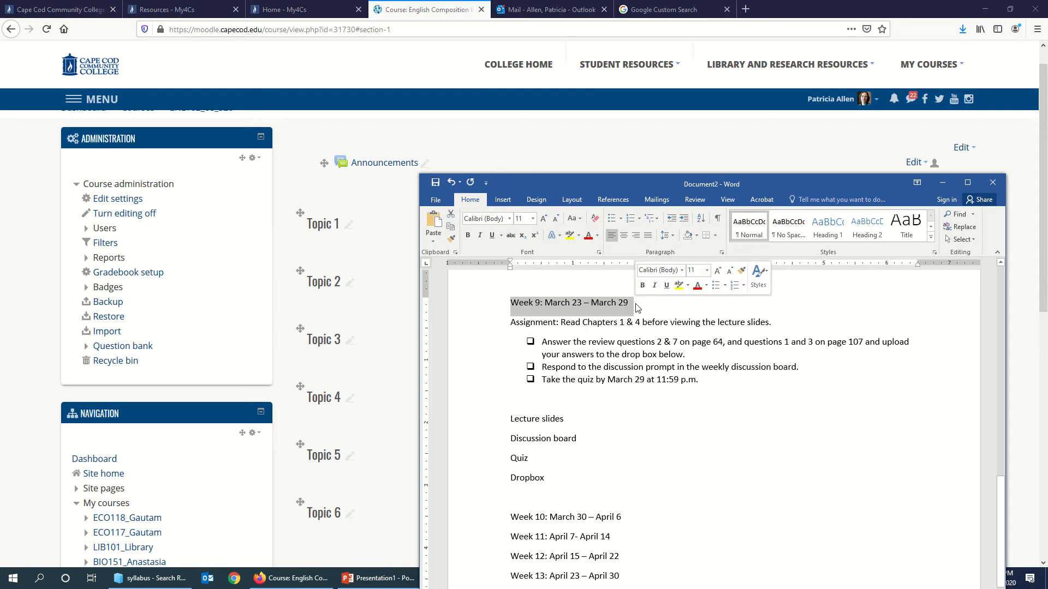
right_click(616, 309)
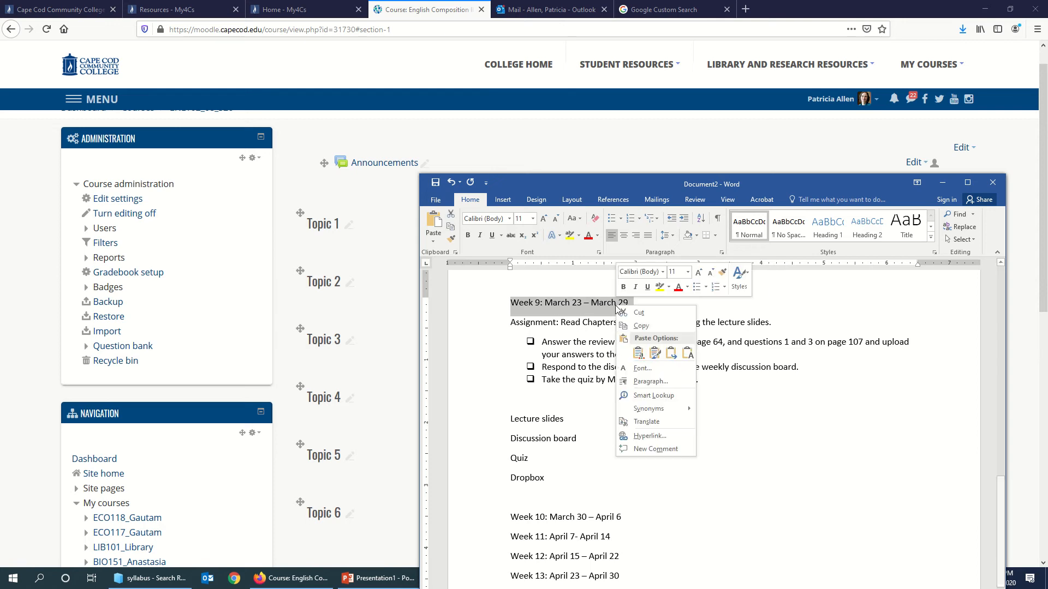
left_click(637, 327)
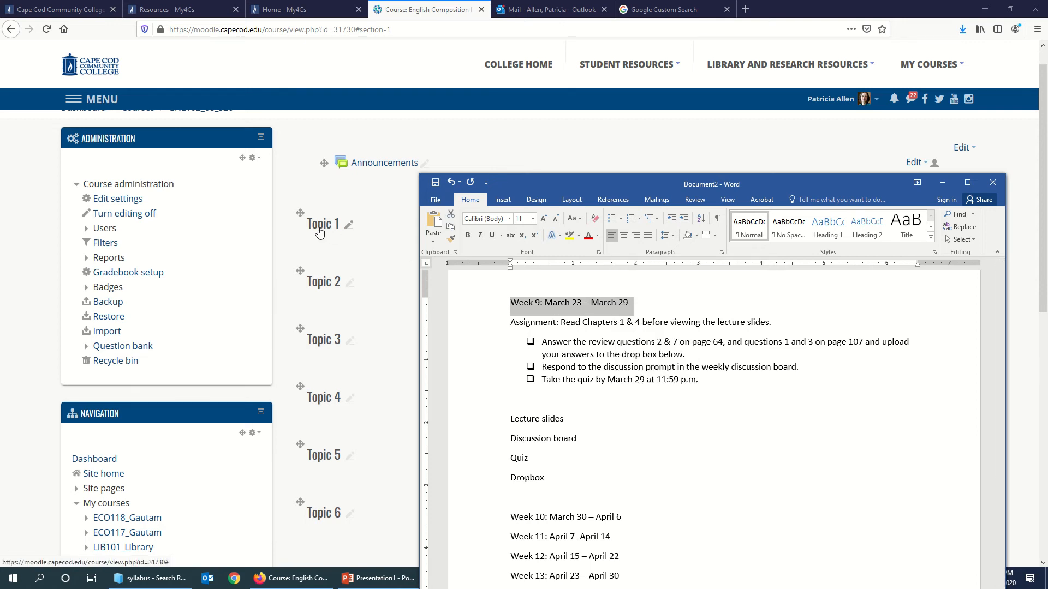
Step: Back on the course page, rename Topic 1 as "Week 9: March 23 – March 29" with the copied heading
left_click(329, 252)
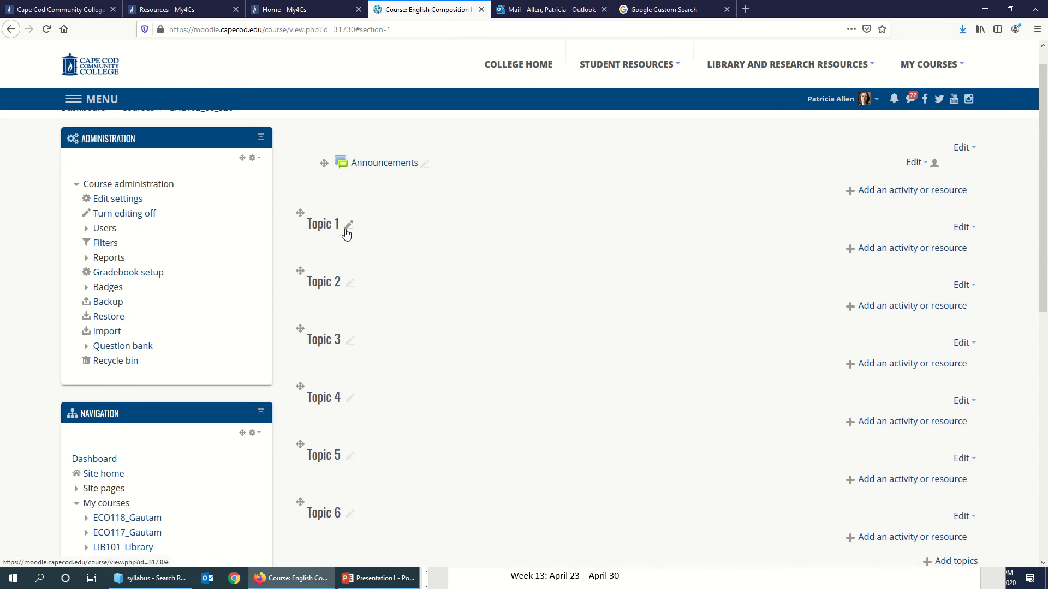
left_click(347, 228)
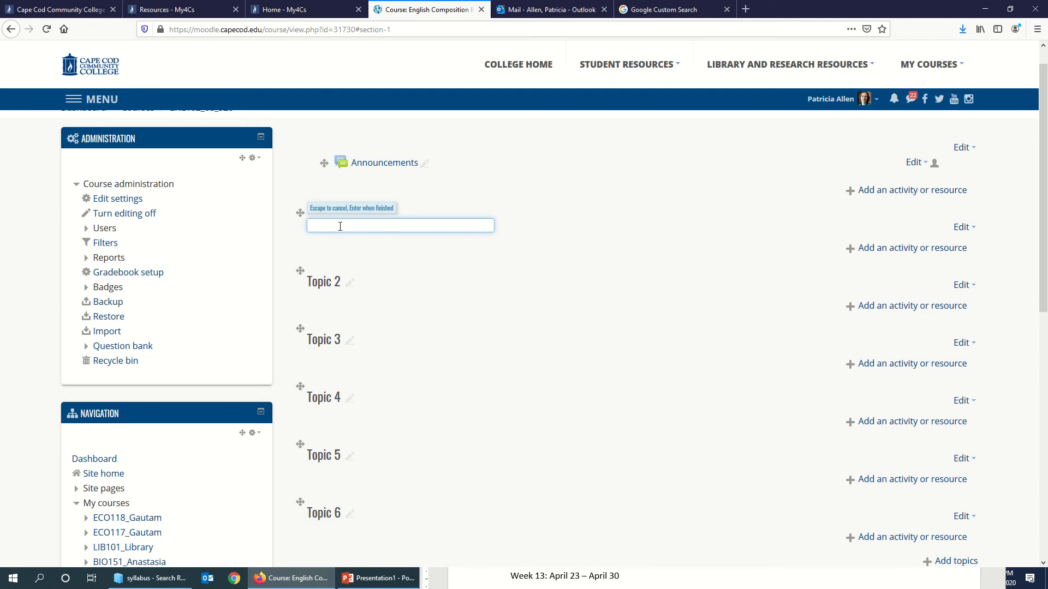
right_click(340, 226)
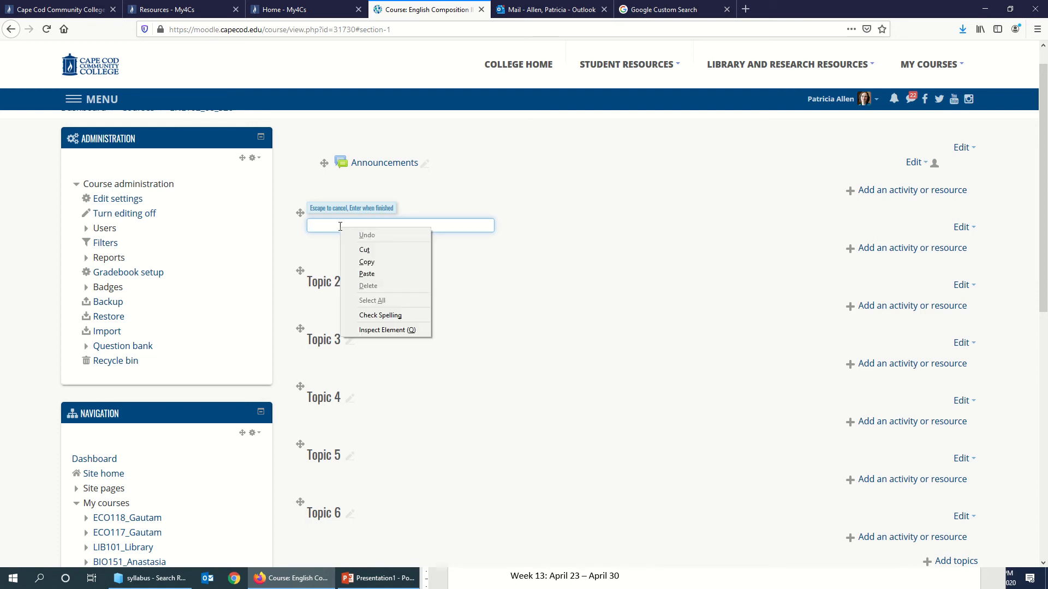
left_click(367, 274)
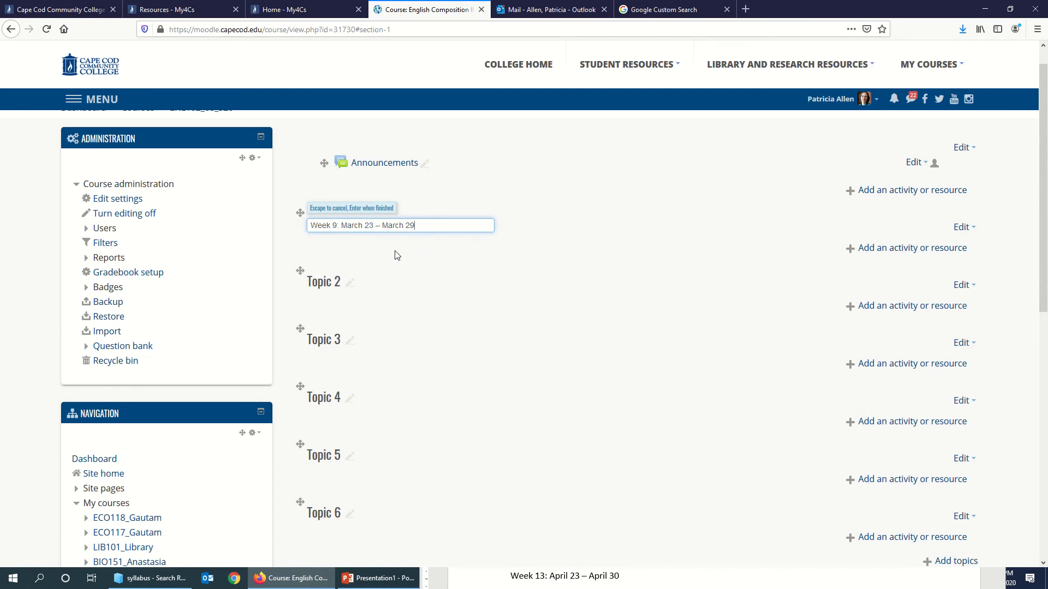
key("Return")
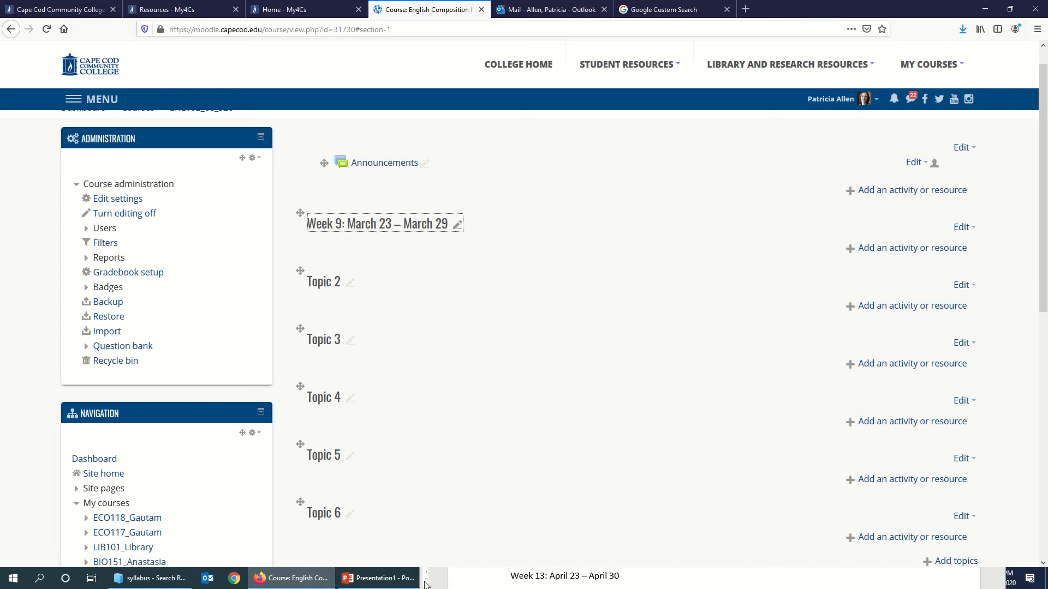
Step: Copy the Week 10 line from the Word document and rename Topic 2 as "Week 10: March 30 – April 6"
left_click(480, 581)
scroll(563, 493, "down", 1)
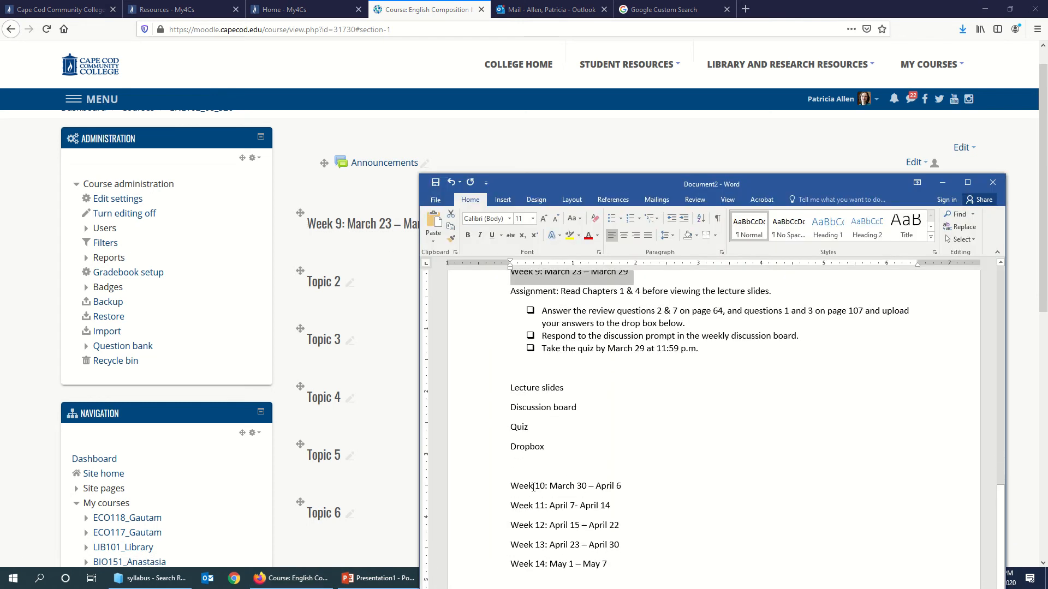
left_click_drag(513, 489, 626, 489)
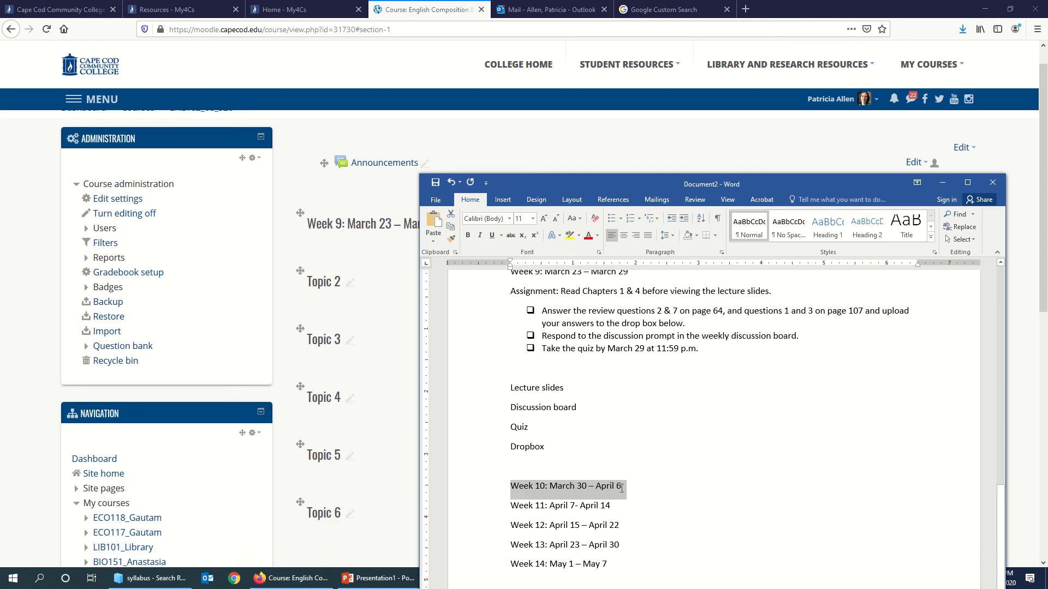
right_click(616, 487)
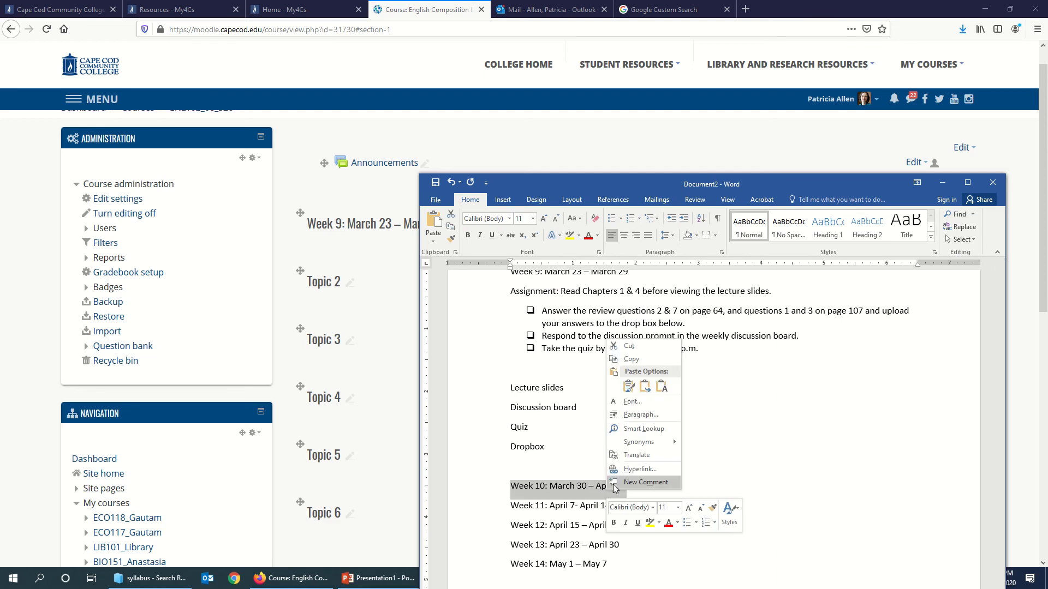
left_click(632, 359)
left_click(348, 291)
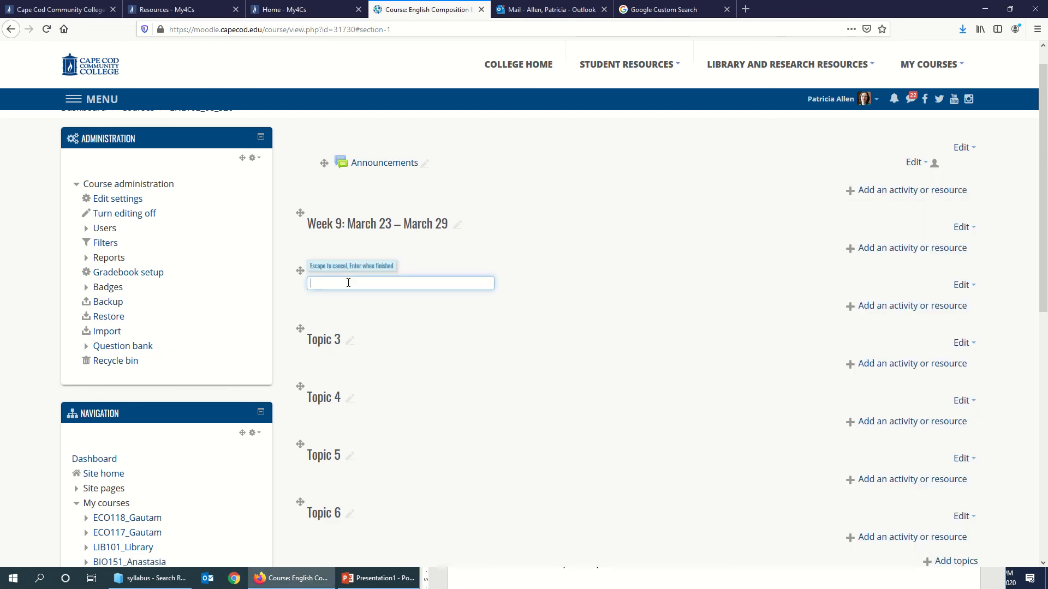
right_click(348, 282)
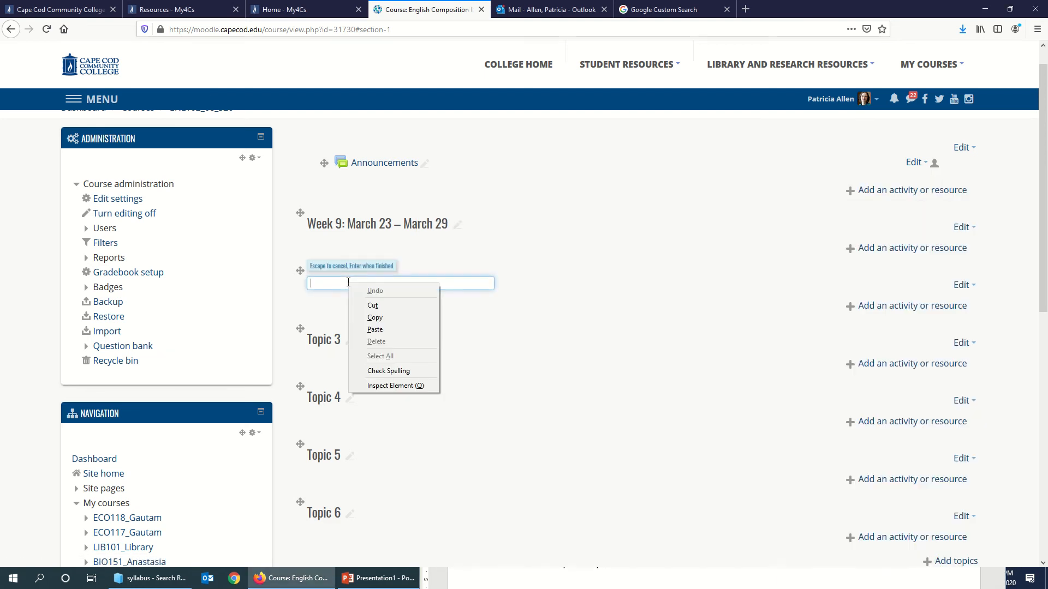
left_click(390, 329)
key("Return")
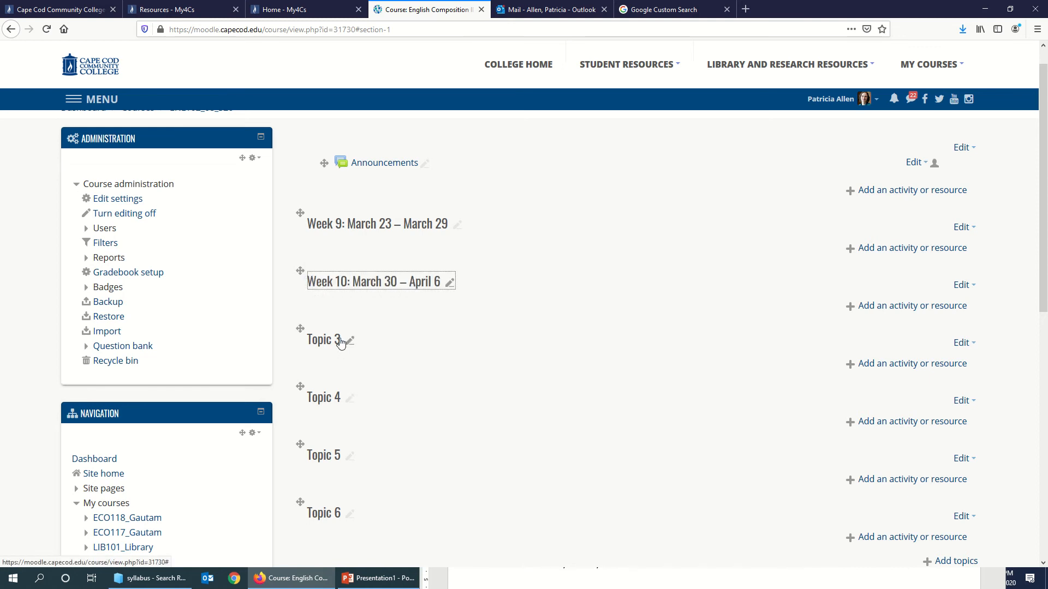
Step: Bring up the Word document's week list and move its window aside so the course section names stay readable
left_click(429, 583)
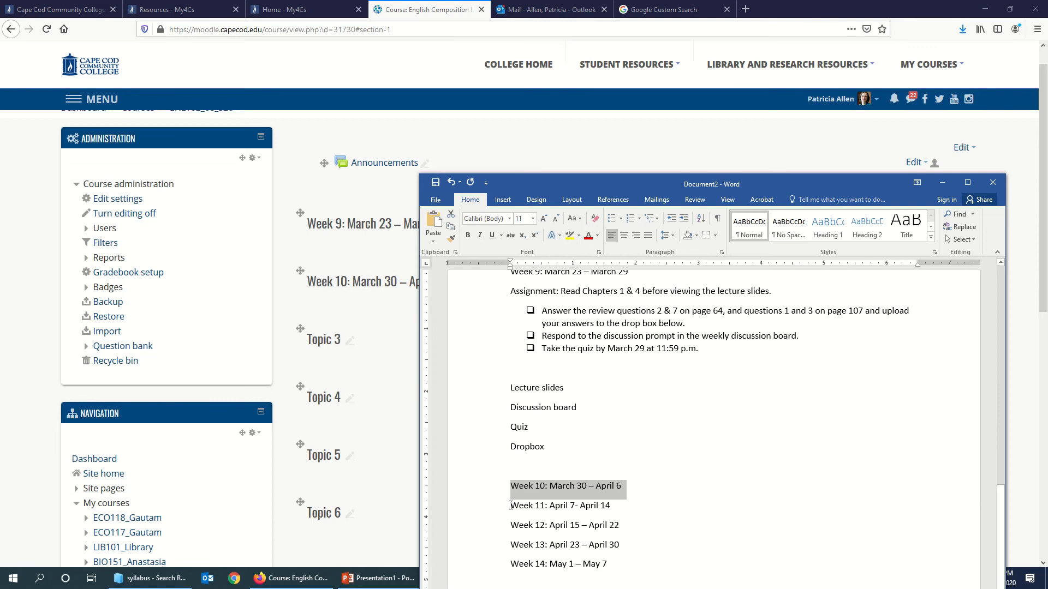
left_click_drag(511, 506, 562, 504)
left_click_drag(605, 501, 611, 494)
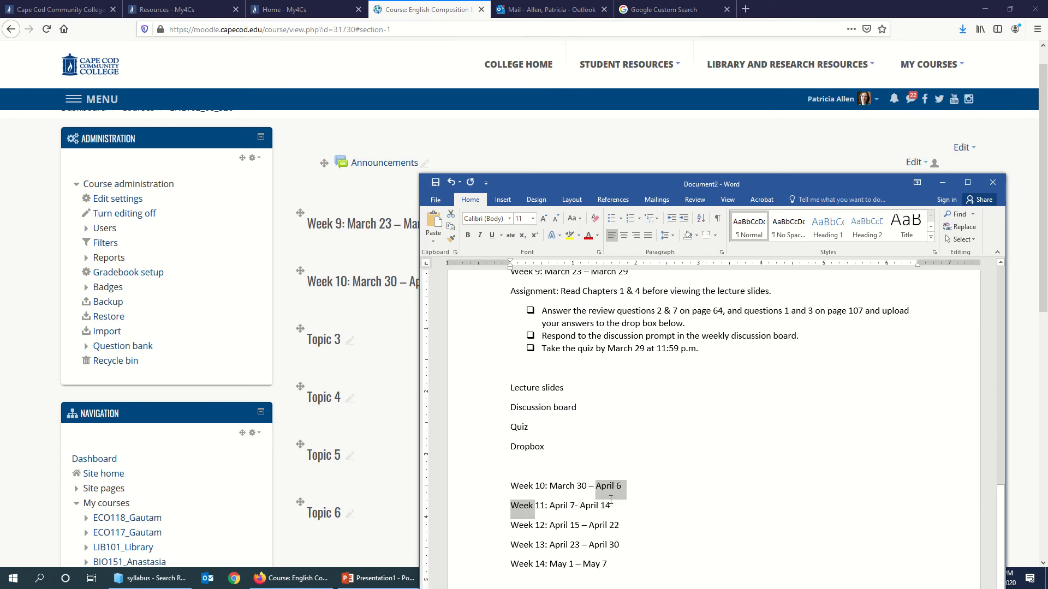
left_click(613, 503)
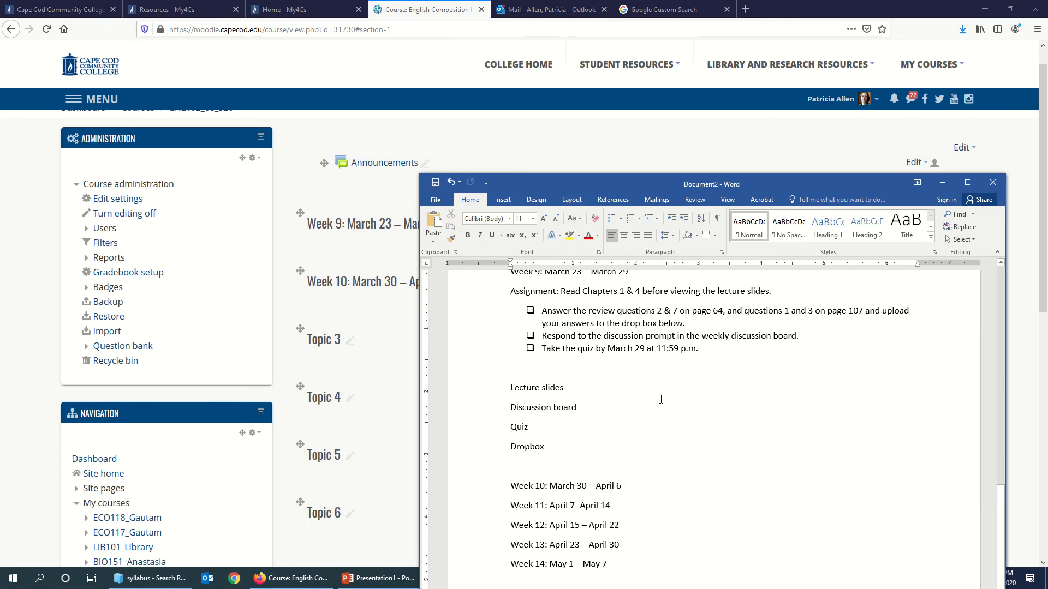
scroll(666, 409, "down", 6)
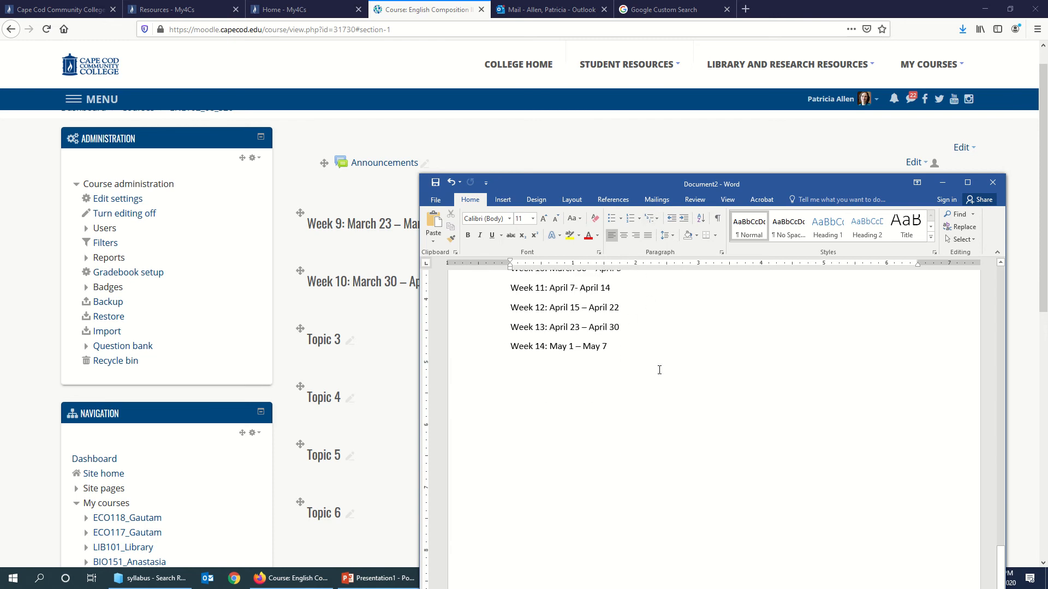
scroll(659, 369, "up", 1)
left_click_drag(632, 187, 705, 210)
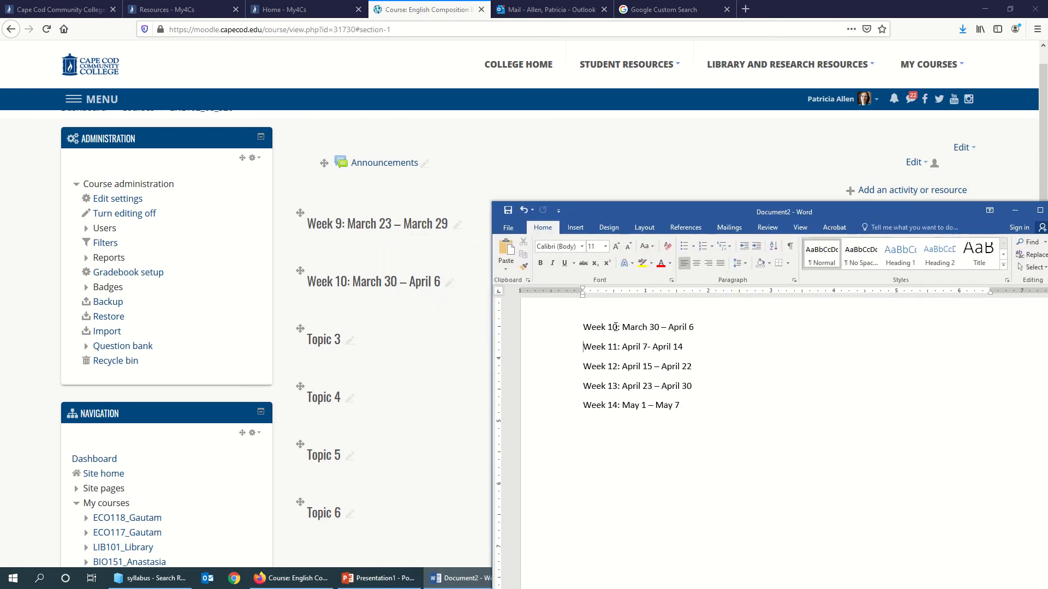
Step: On the course page, rename Topic 3 as "Week 11: April 7 - April 14"
left_click(348, 341)
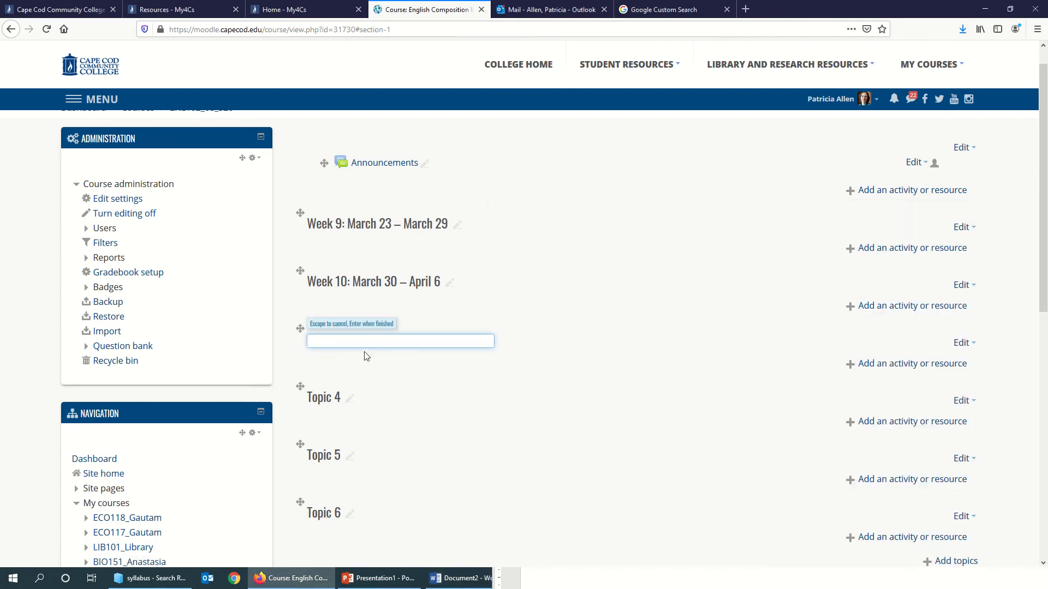
type("Week 11: April 7 - April 14")
key("Return")
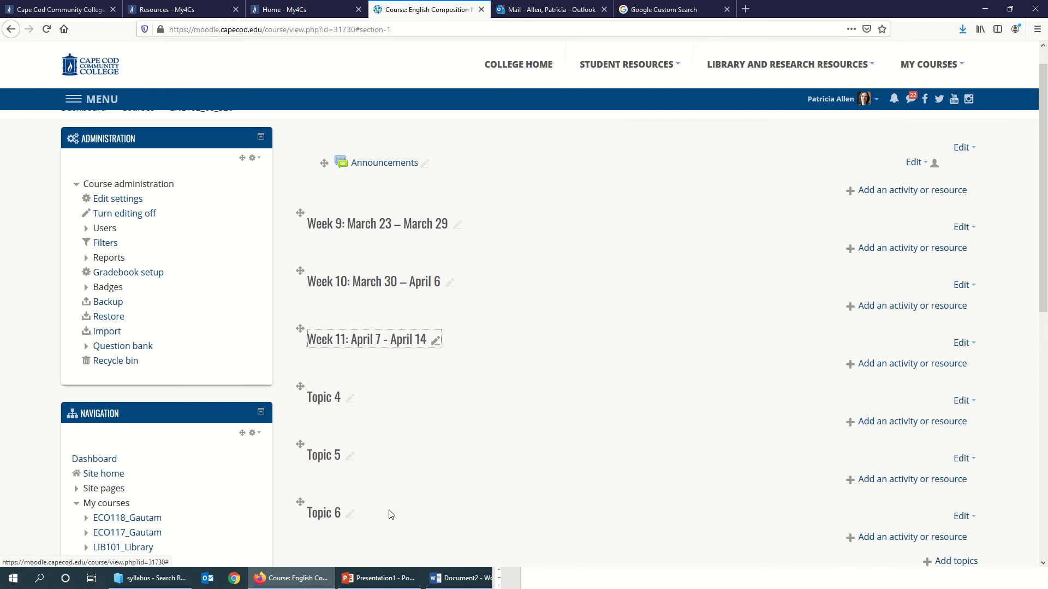
Step: Check the Week 9 assignment text in the Word document and add a Label resource to the course's Week 9 section
mouse_move(452, 583)
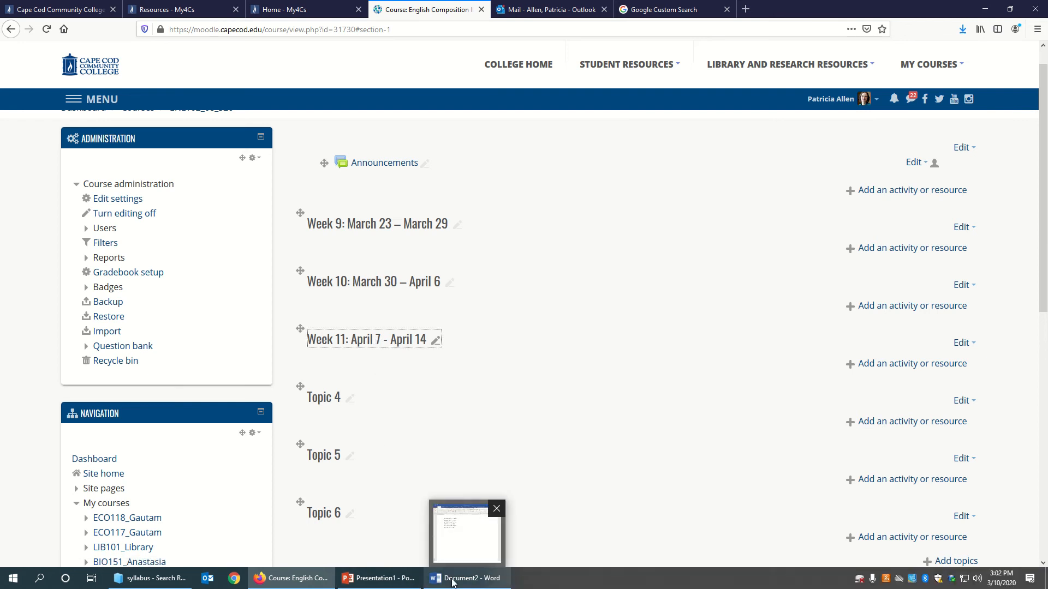
left_click(452, 583)
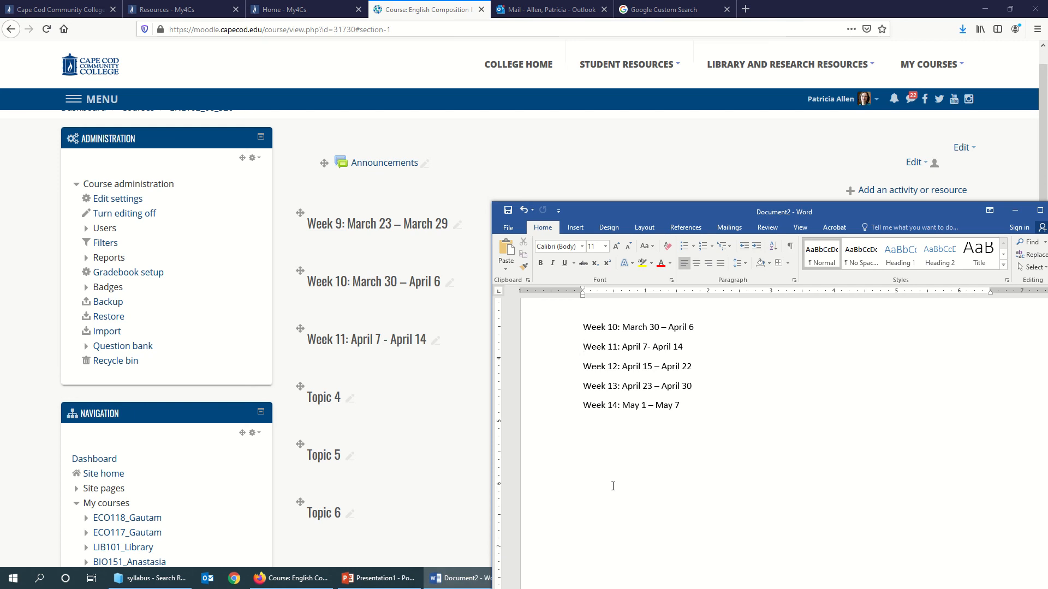
scroll(613, 486, "up", 4)
scroll(615, 481, "up", 3)
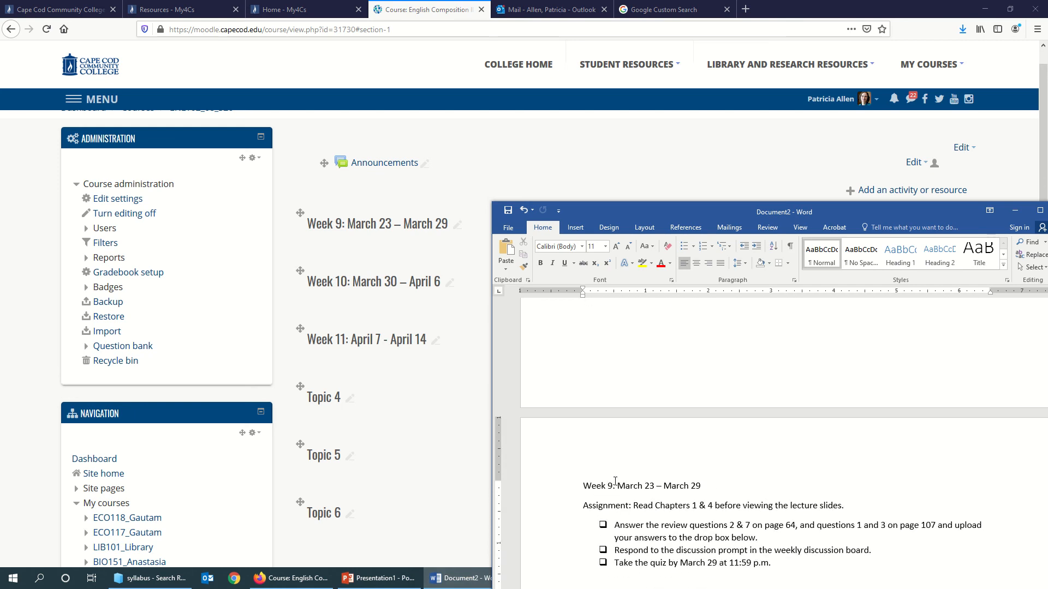
scroll(615, 481, "down", 3)
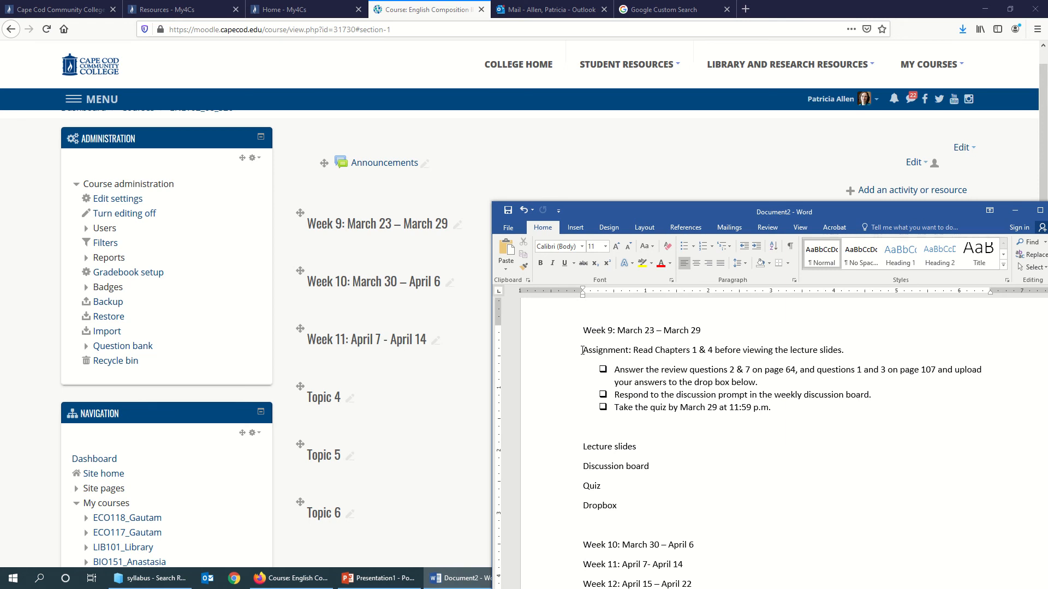
left_click(401, 255)
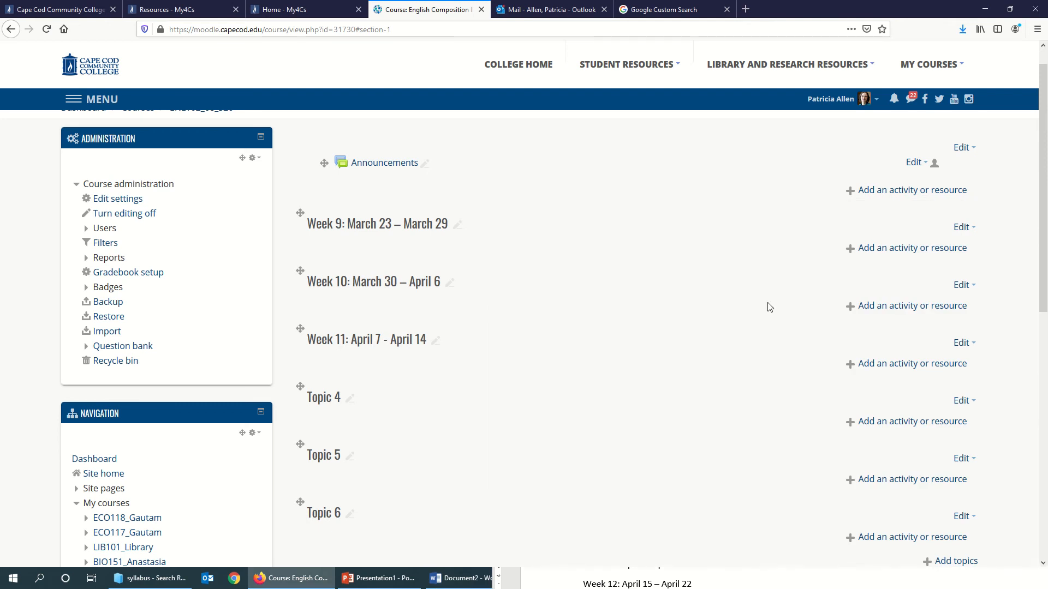
left_click(874, 252)
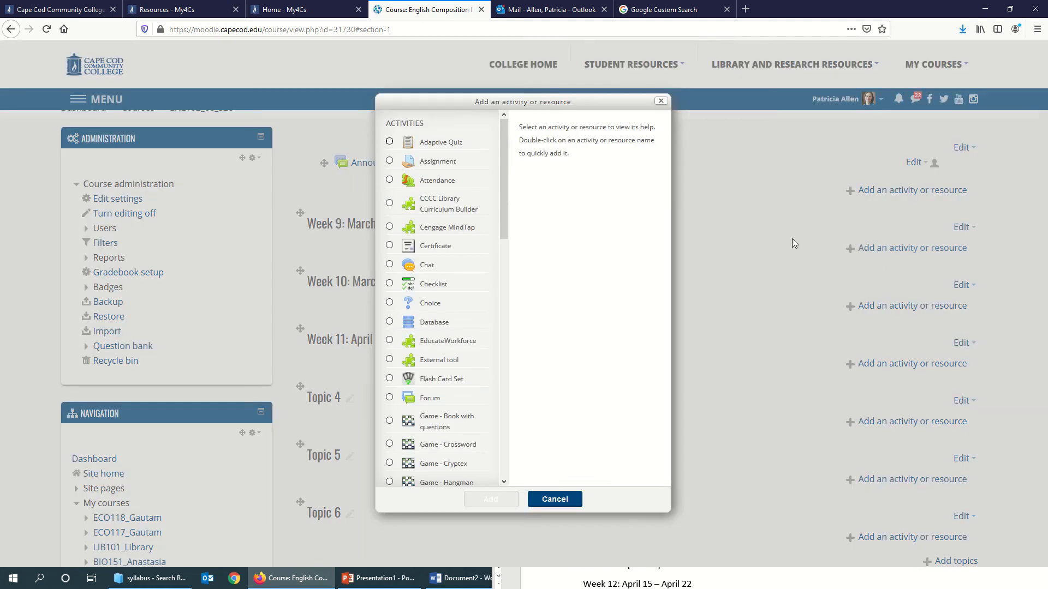
left_click_drag(503, 162, 509, 407)
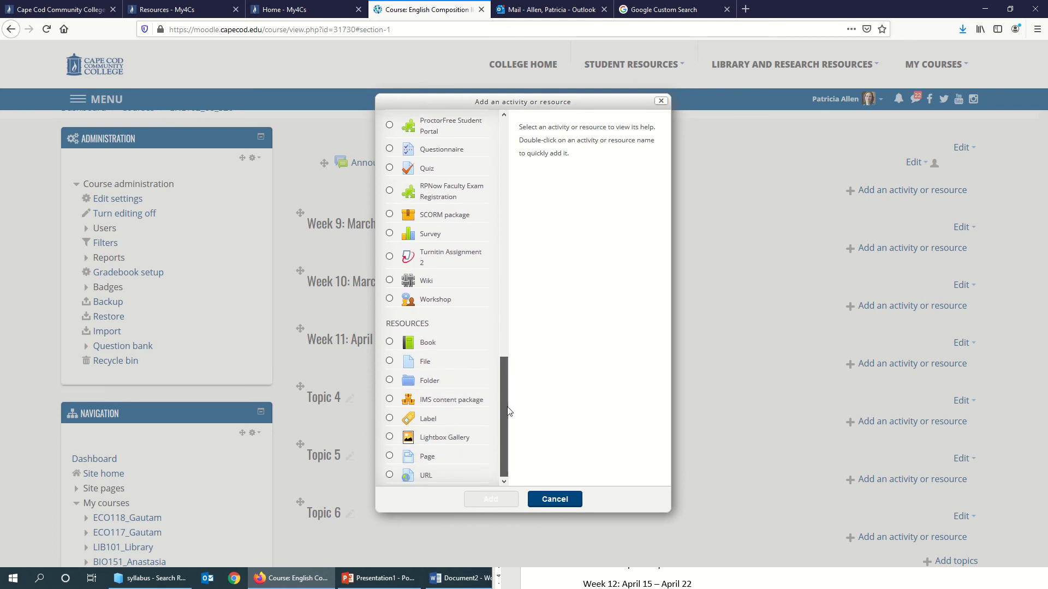
left_click(427, 424)
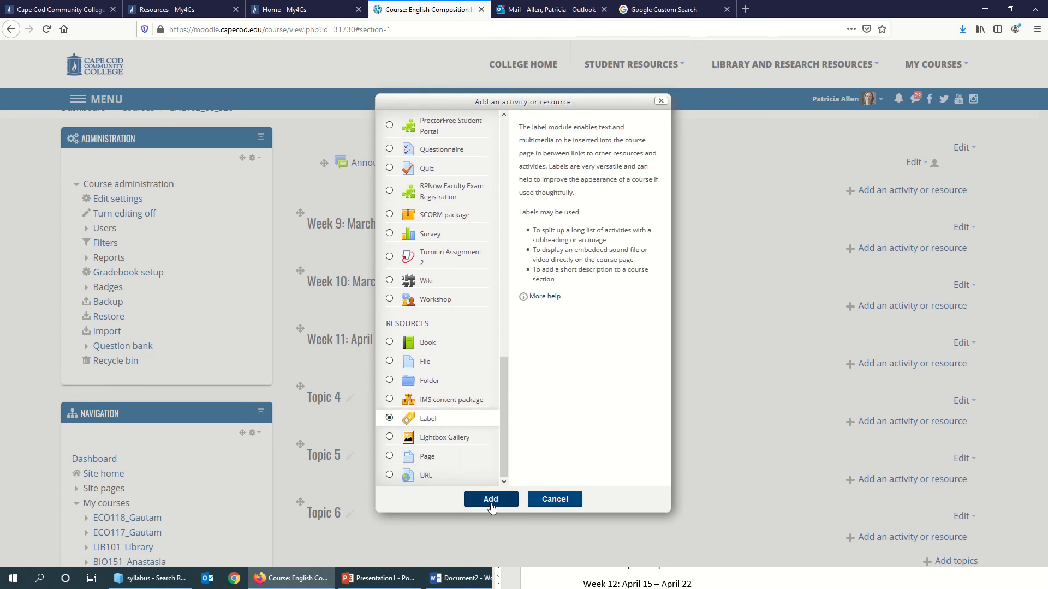
left_click(491, 500)
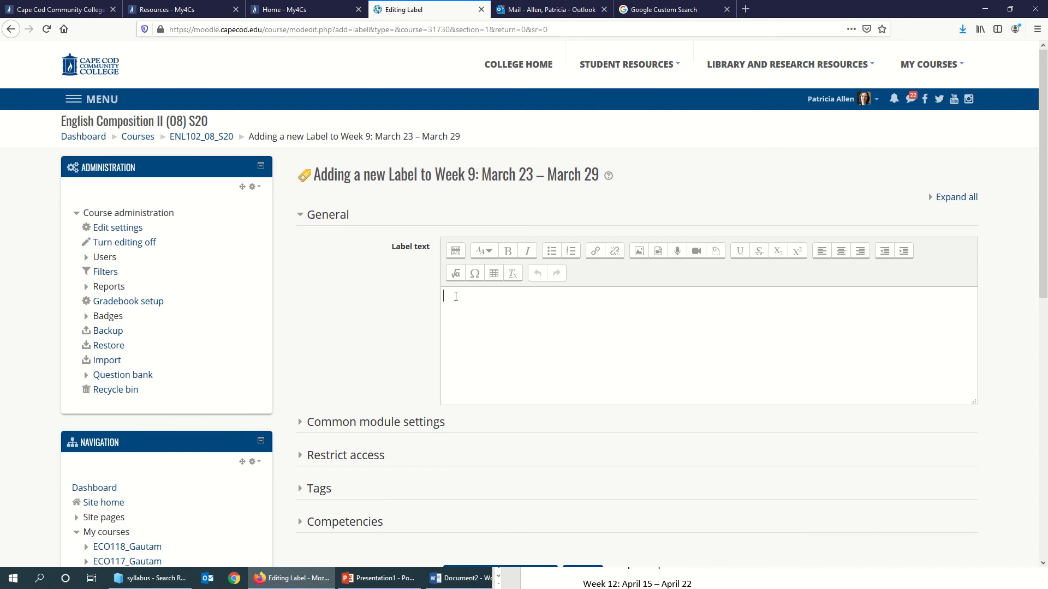
Step: Copy the Week 9 assignment line and its three checklist items from the Word document into the label text
left_click(550, 582)
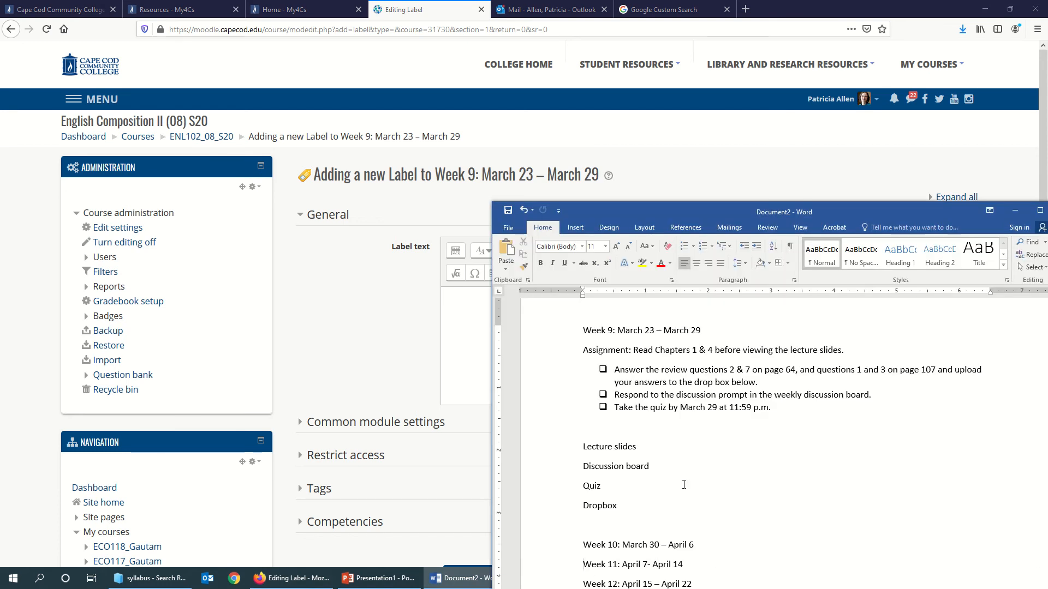
left_click_drag(582, 349, 776, 412)
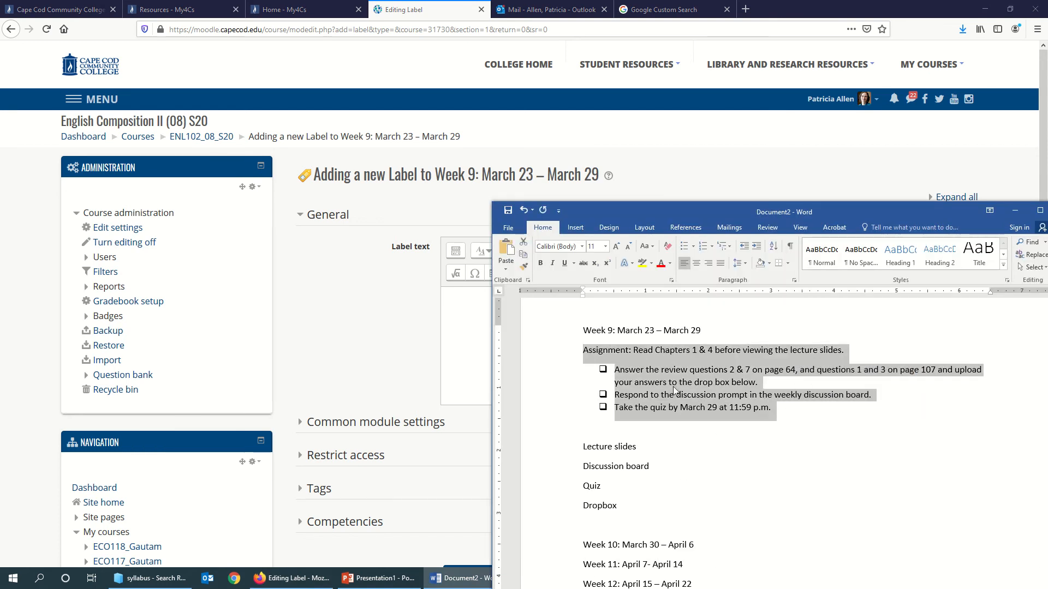
right_click(675, 390)
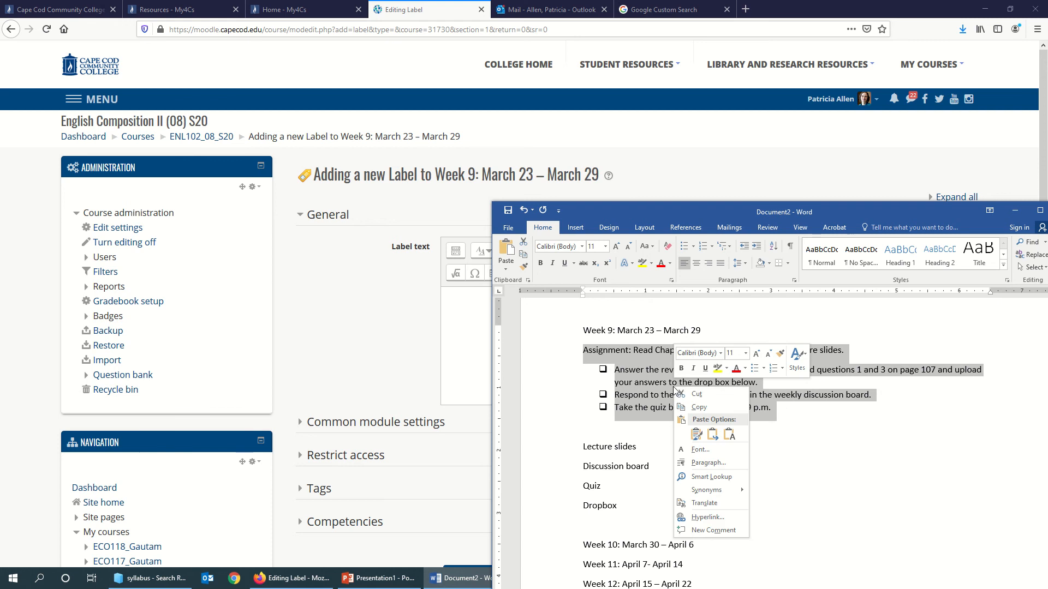
left_click(696, 412)
left_click(456, 307)
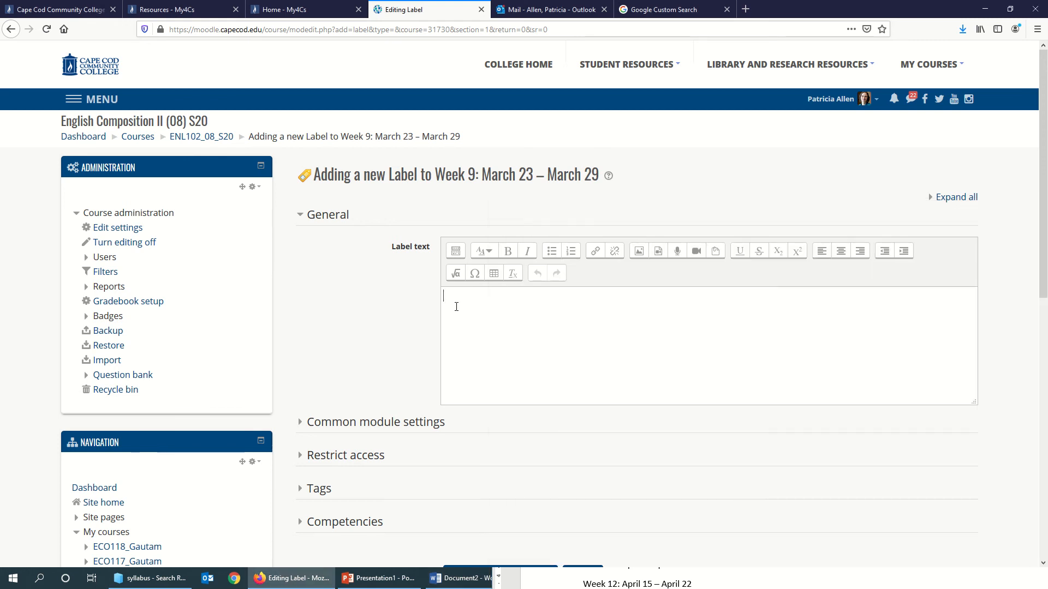
right_click(455, 305)
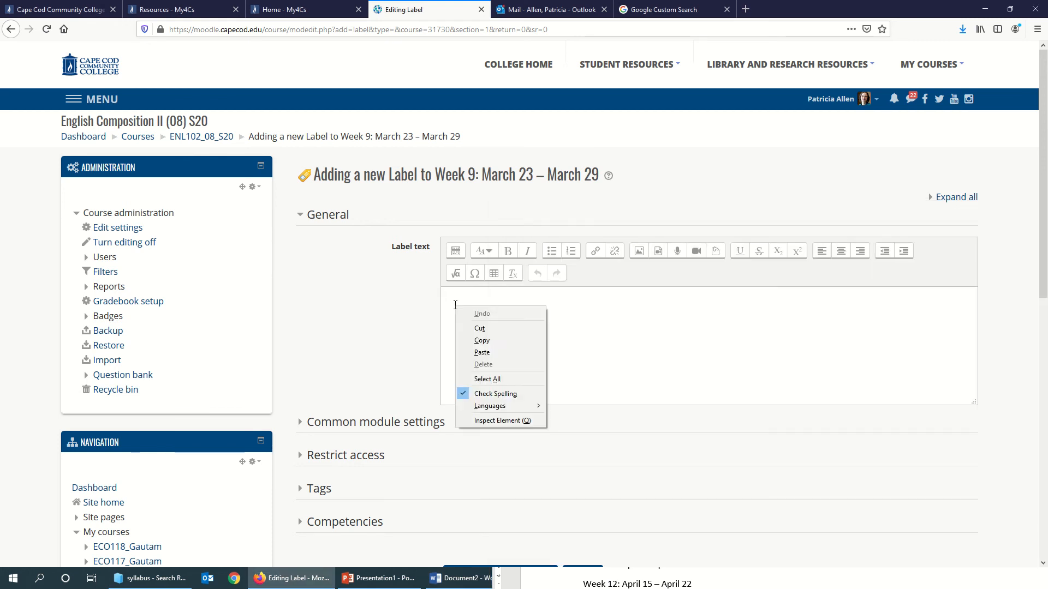
left_click(485, 353)
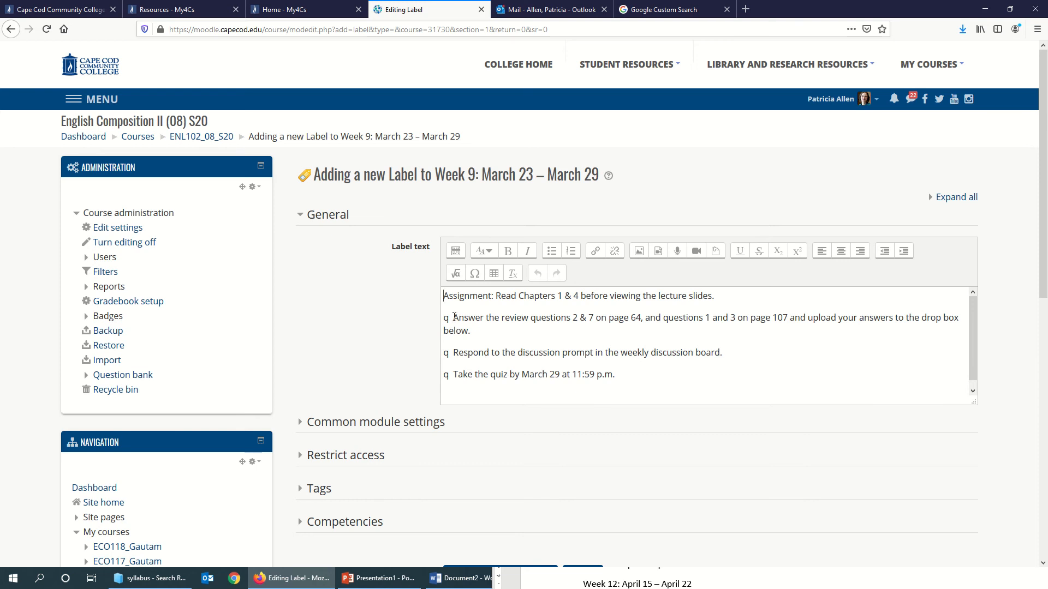
Step: Remove the stray "q" characters in front of the three task lines in the label text
left_click_drag(455, 317, 440, 376)
key("BackSpace")
key("BackSpace")
key("BackSpace")
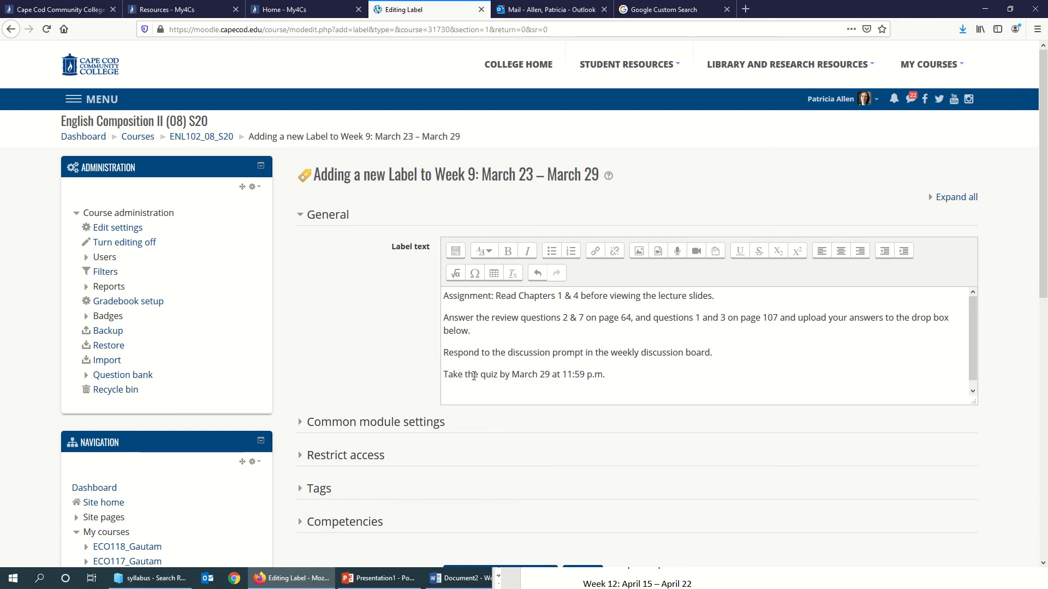
Step: Format the three task lines below the assignment sentence as a bulleted list
scroll(589, 364, "down", 1)
scroll(604, 377, "up", 1)
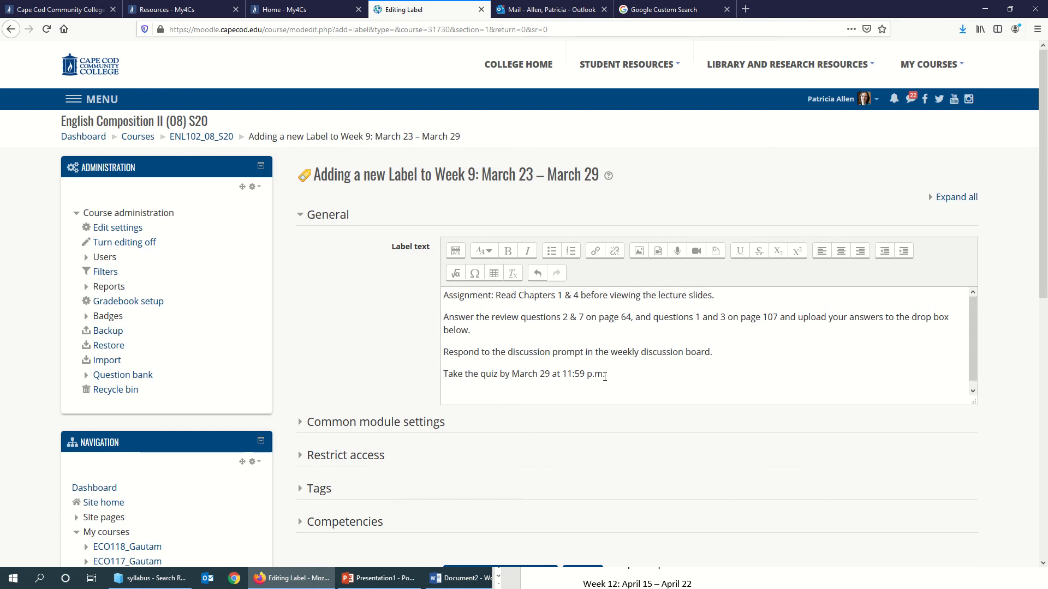
left_click_drag(603, 375, 435, 318)
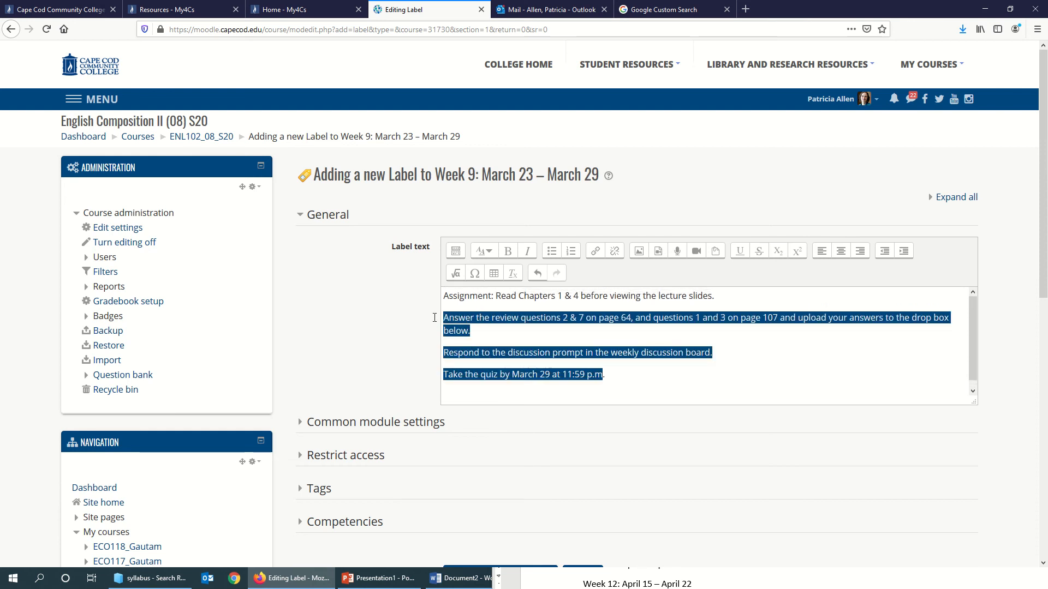
left_click(553, 252)
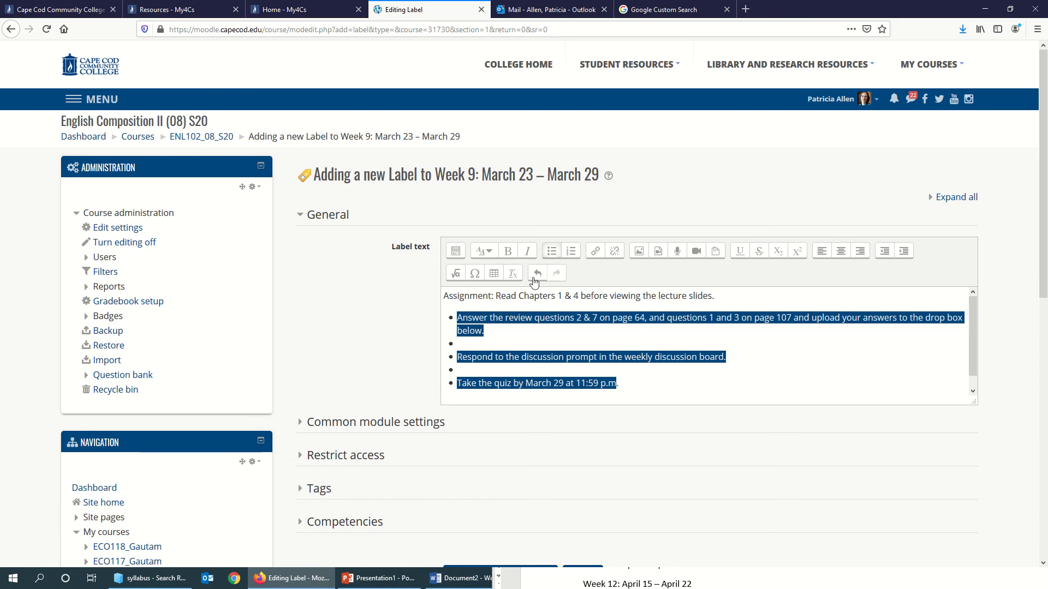
Step: Delete the two empty bullets between the tasks, save the label and return to the Week 9 section of the course
left_click(461, 343)
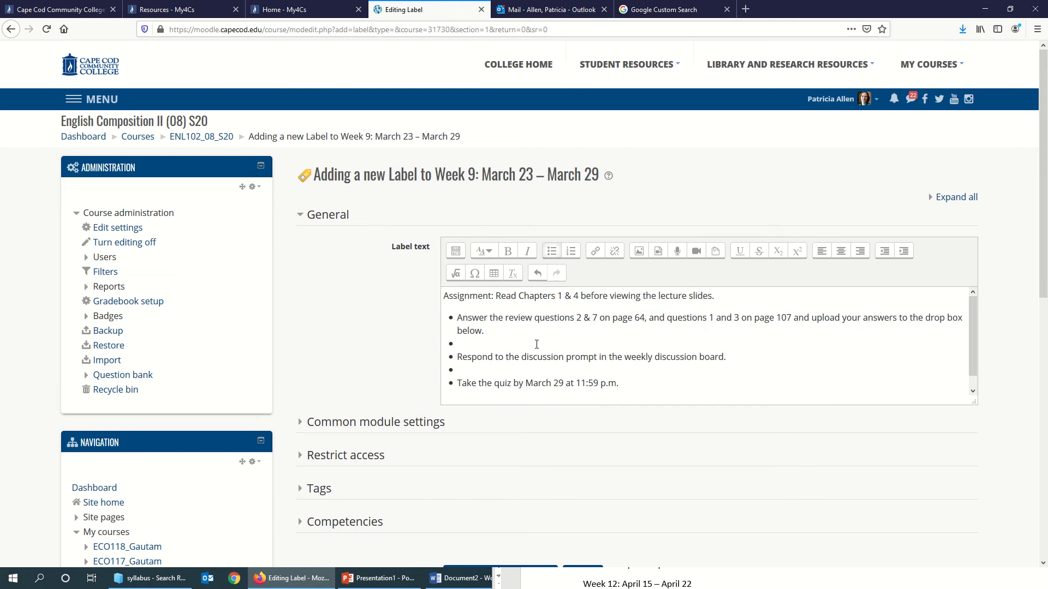
key("BackSpace")
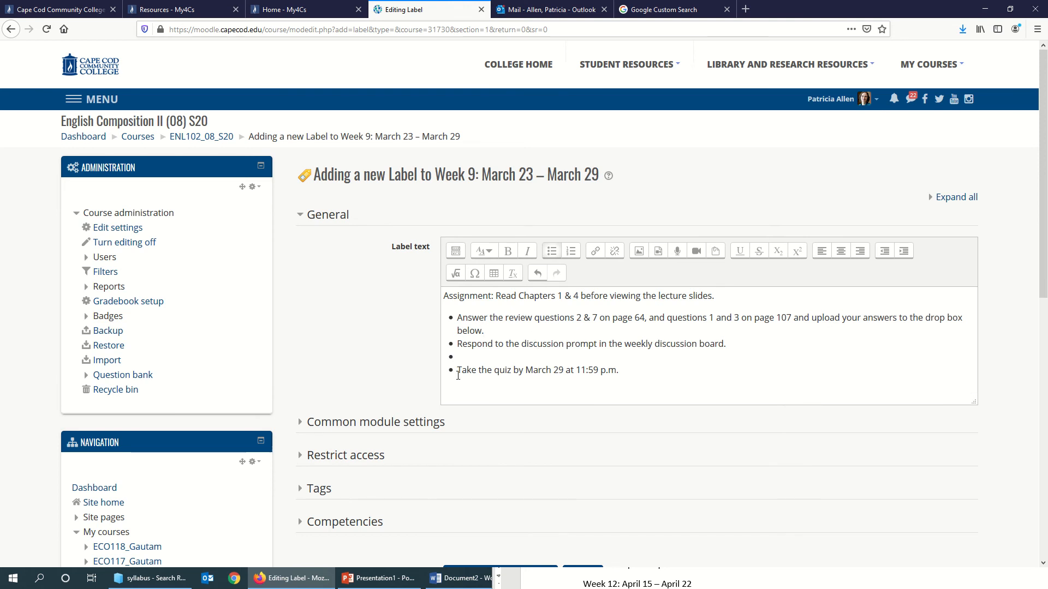
left_click(462, 356)
key("BackSpace")
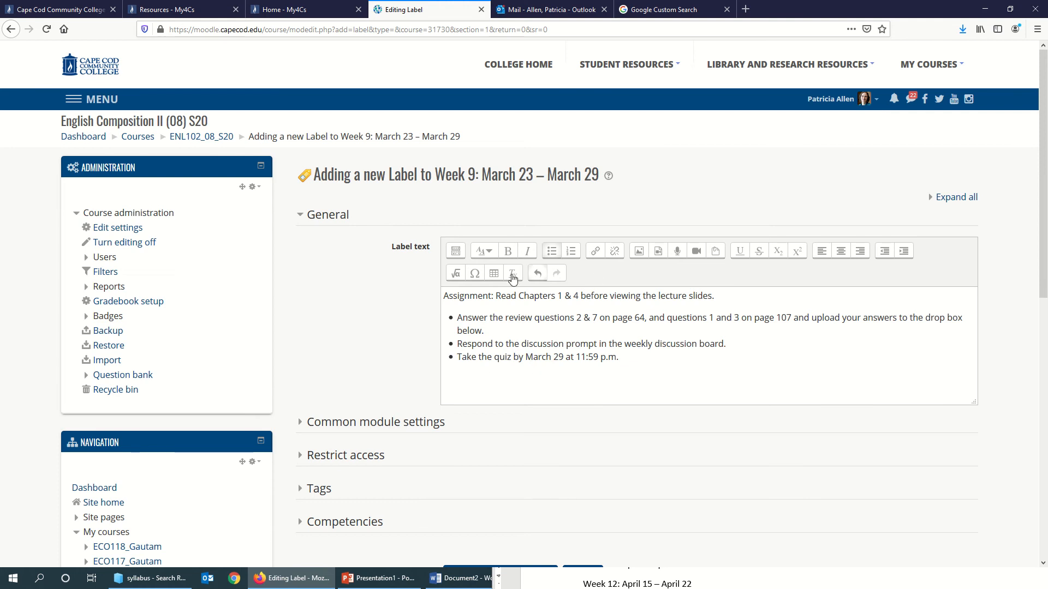
scroll(592, 360, "down", 4)
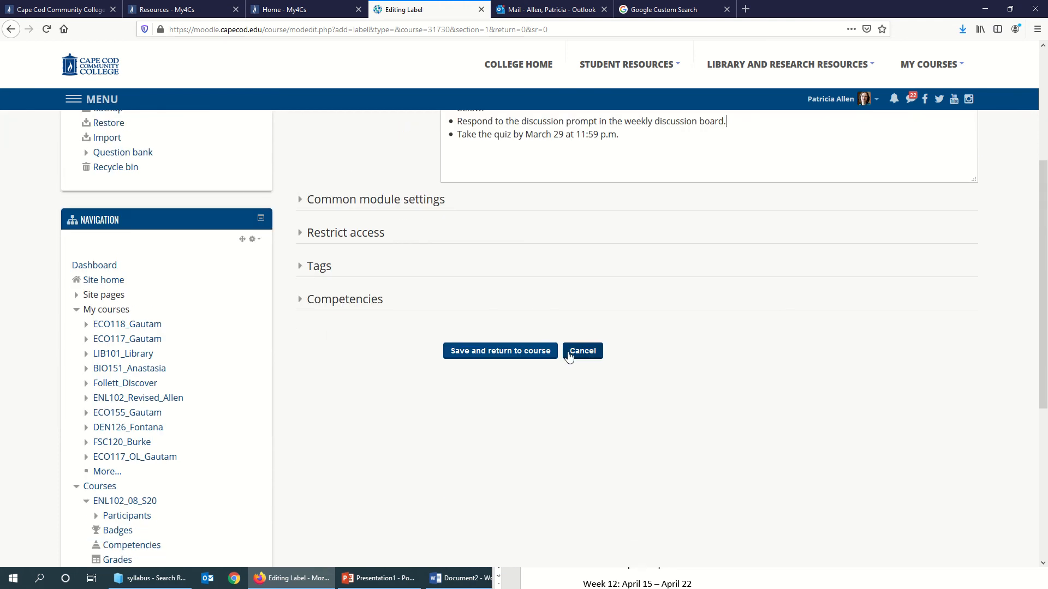
left_click(536, 352)
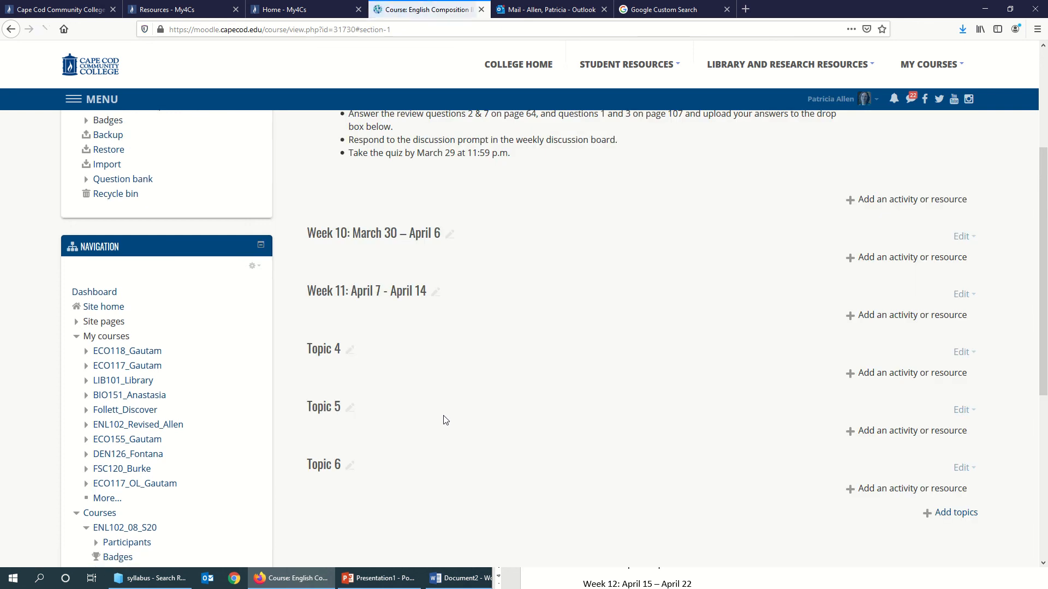
scroll(445, 418, "up", 2)
scroll(445, 410, "up", 2)
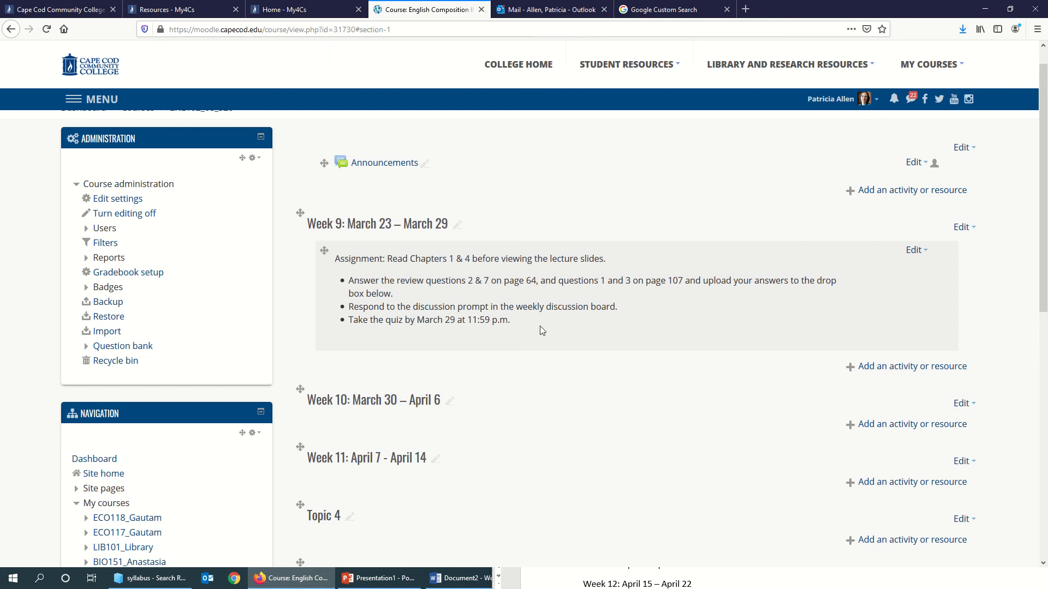
Step: Reopen the Week 9 label's settings and start a new paragraph after "Assignment:" in its text
left_click(912, 251)
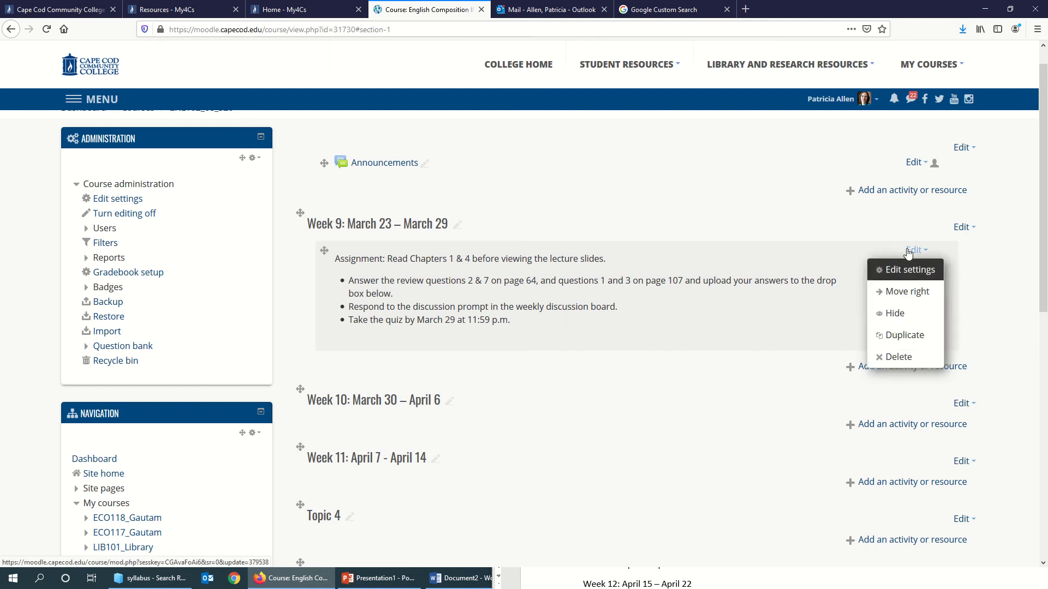
left_click(909, 271)
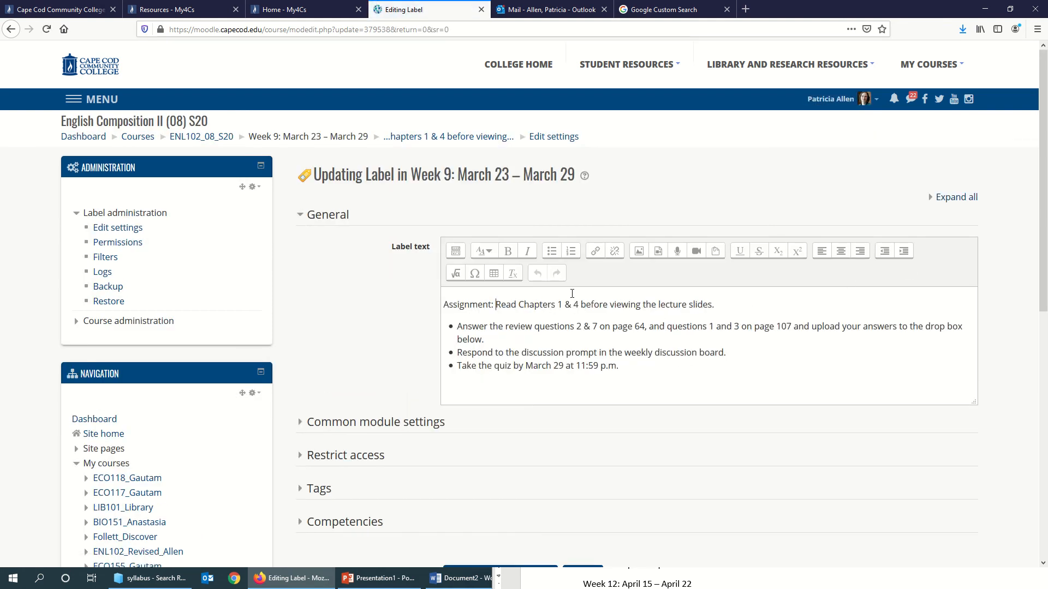
key("Return")
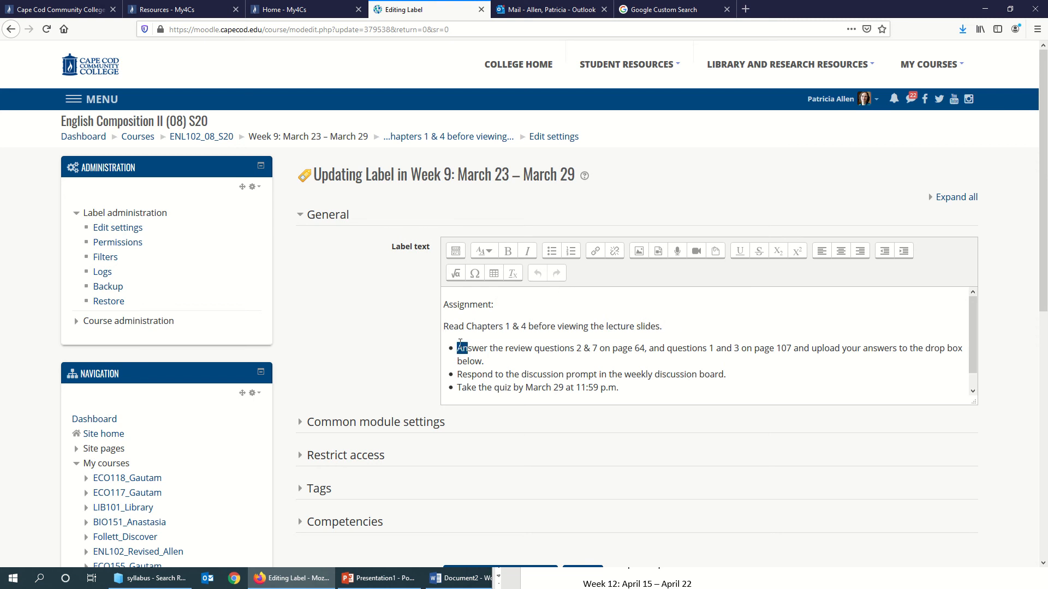
Step: Turn the "Read Chapters 1 & 4" sentence in the label text into a bullet and join it to the task list without a gap
triple_click(446, 330)
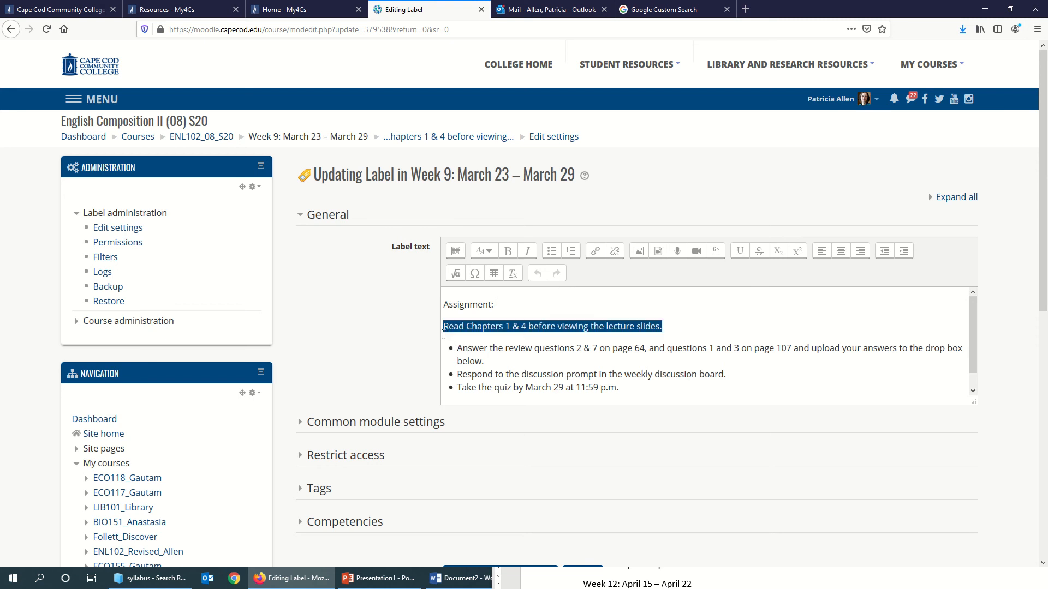
left_click(552, 251)
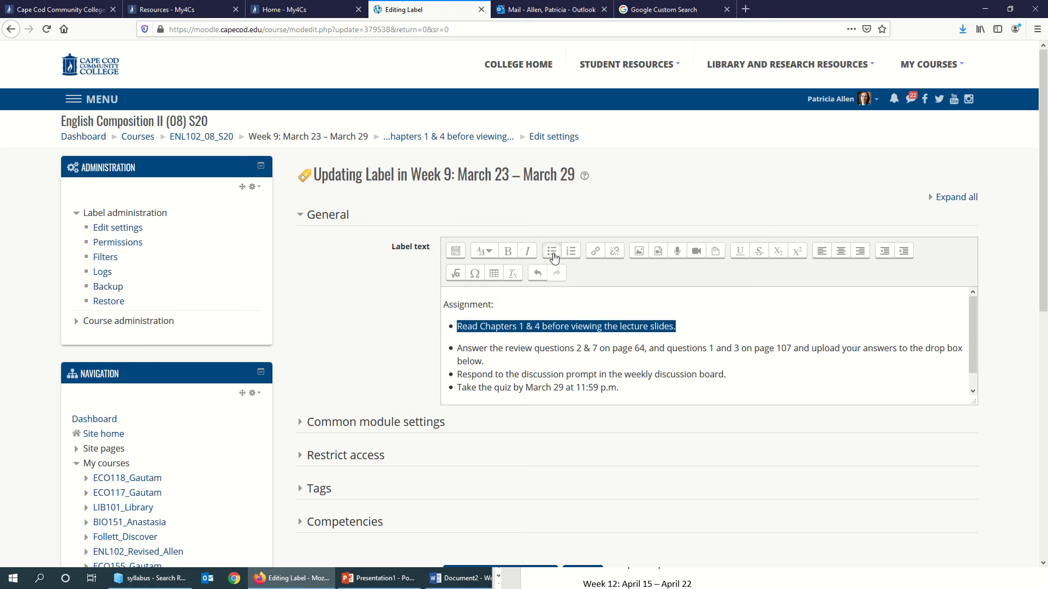
left_click(495, 337)
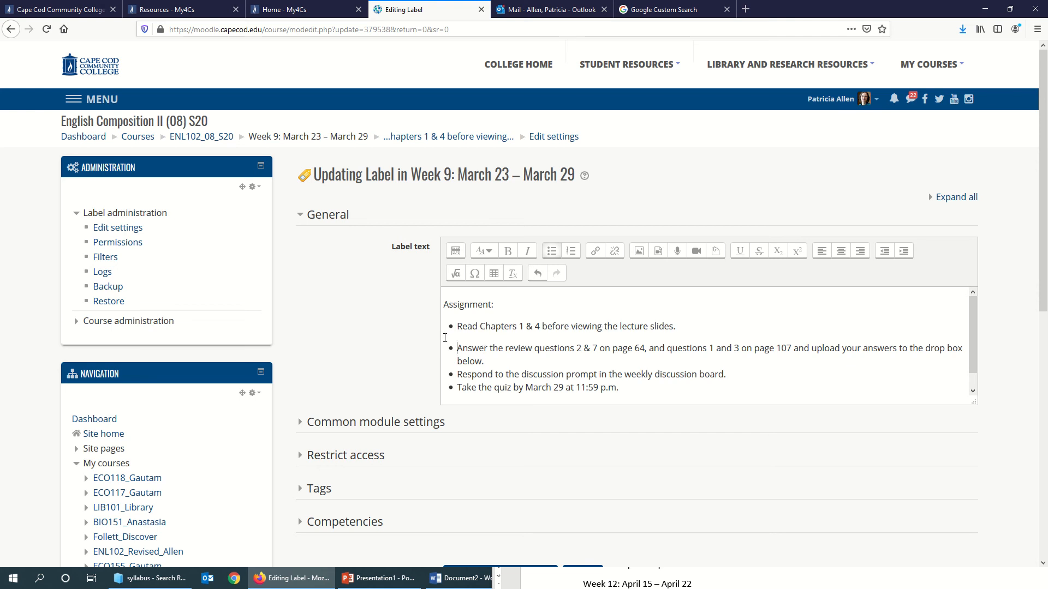
key("Delete")
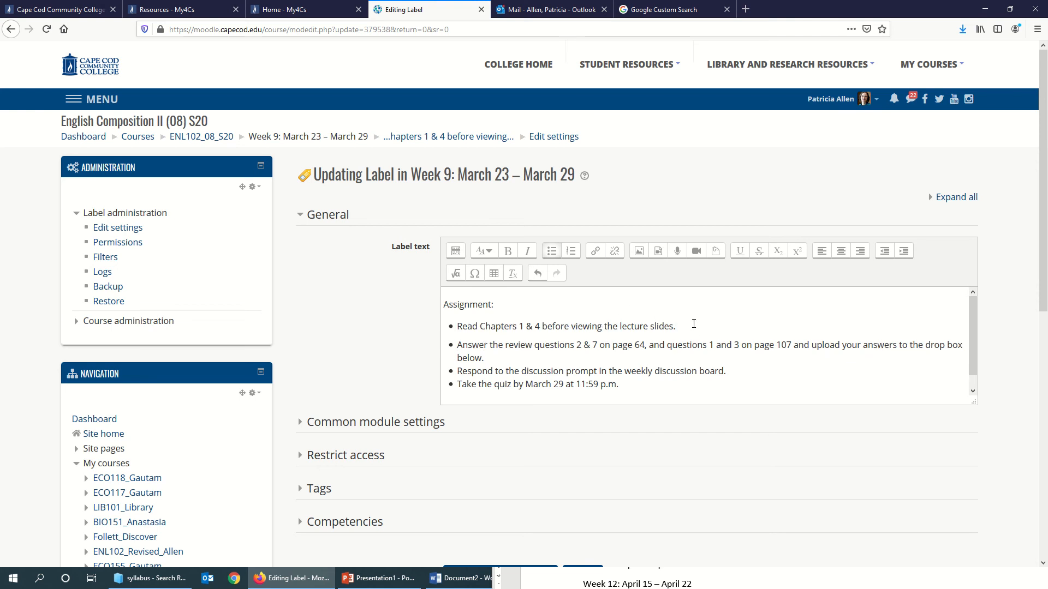
key("Delete")
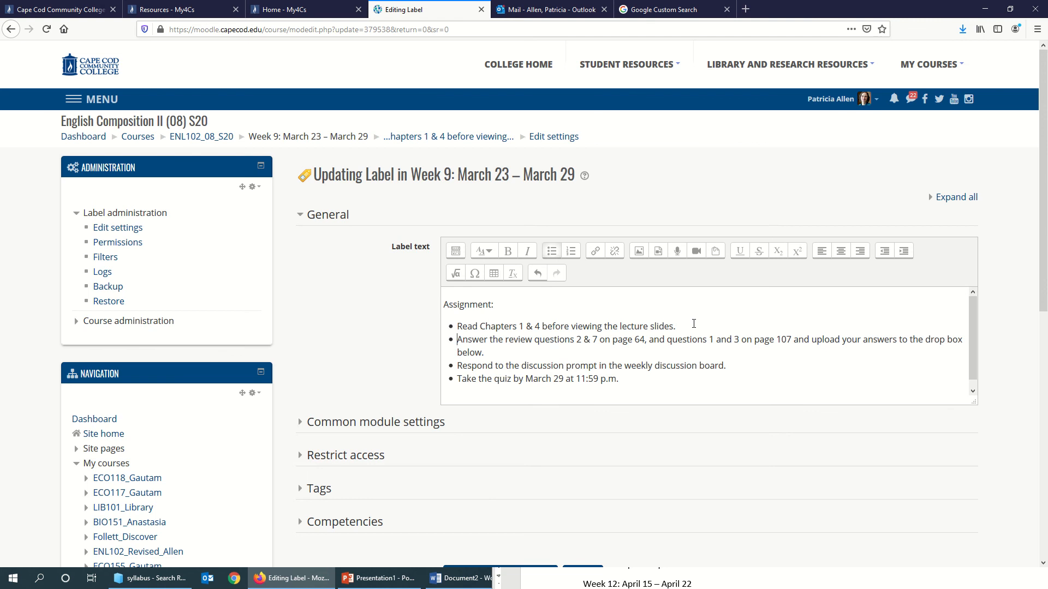
Step: Save the Week 9 label, return to the course and check the label's layout on the page
scroll(464, 519, "down", 5)
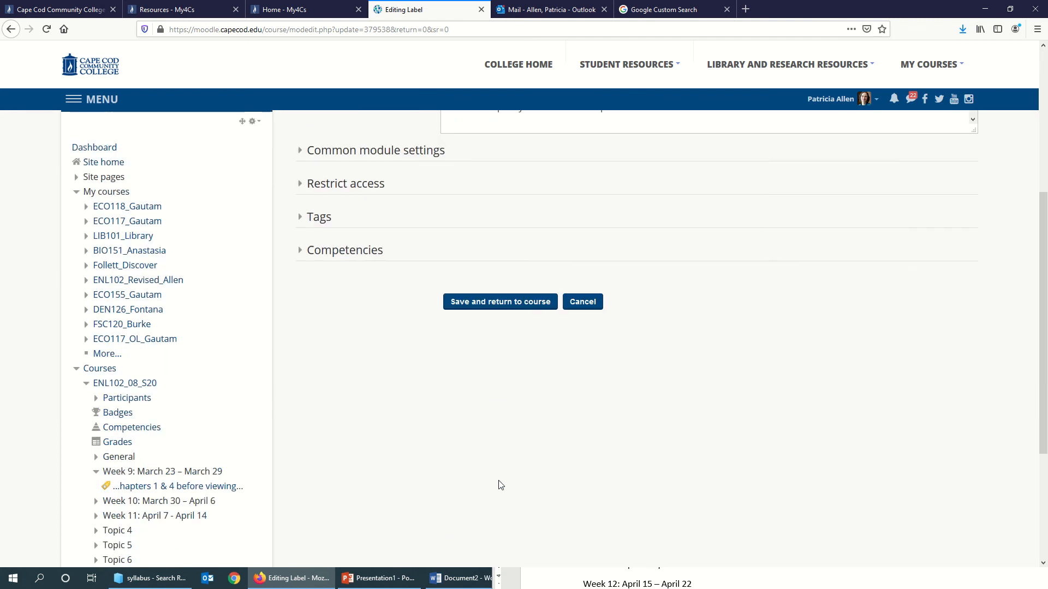
left_click(504, 298)
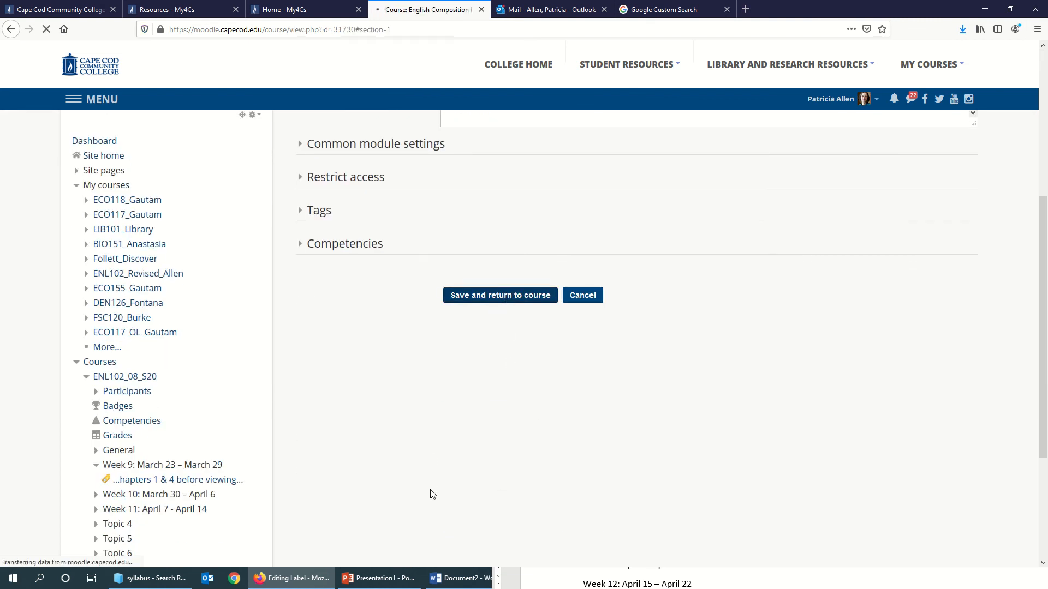
scroll(433, 490, "up", 1)
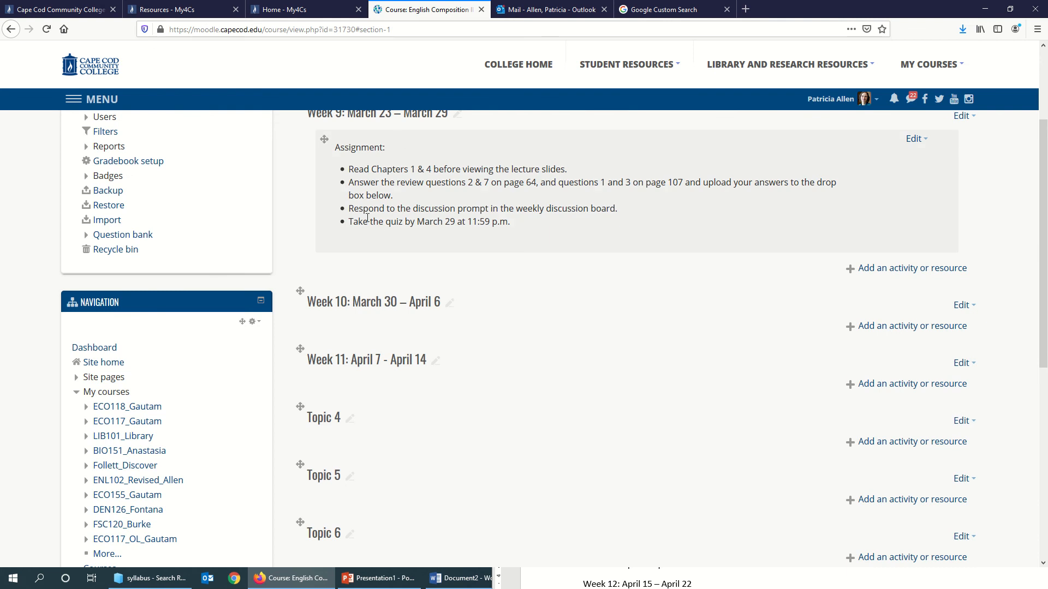
scroll(525, 395, "up", 3)
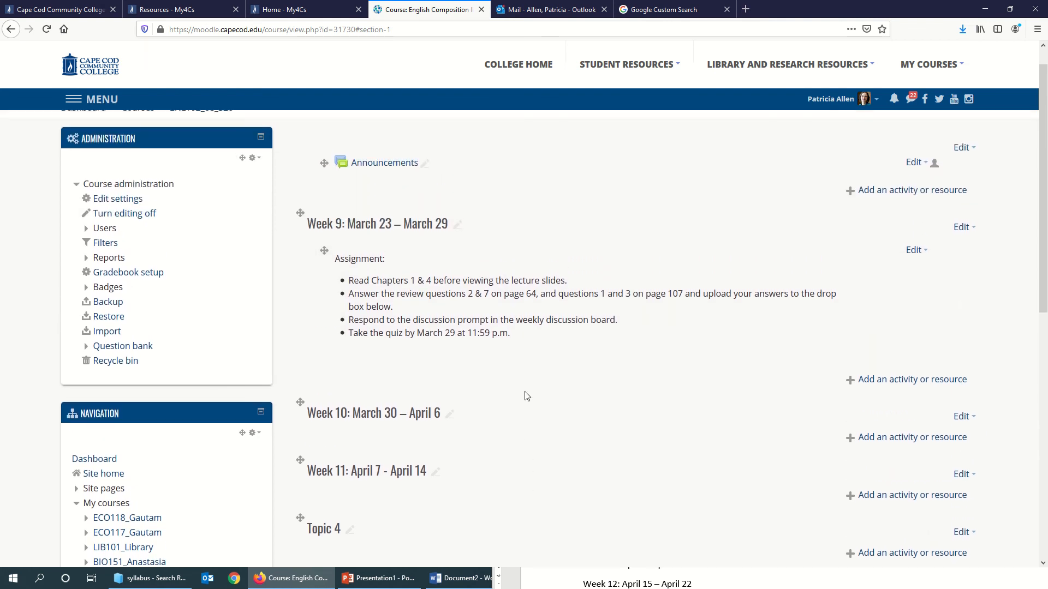
scroll(527, 395, "down", 1)
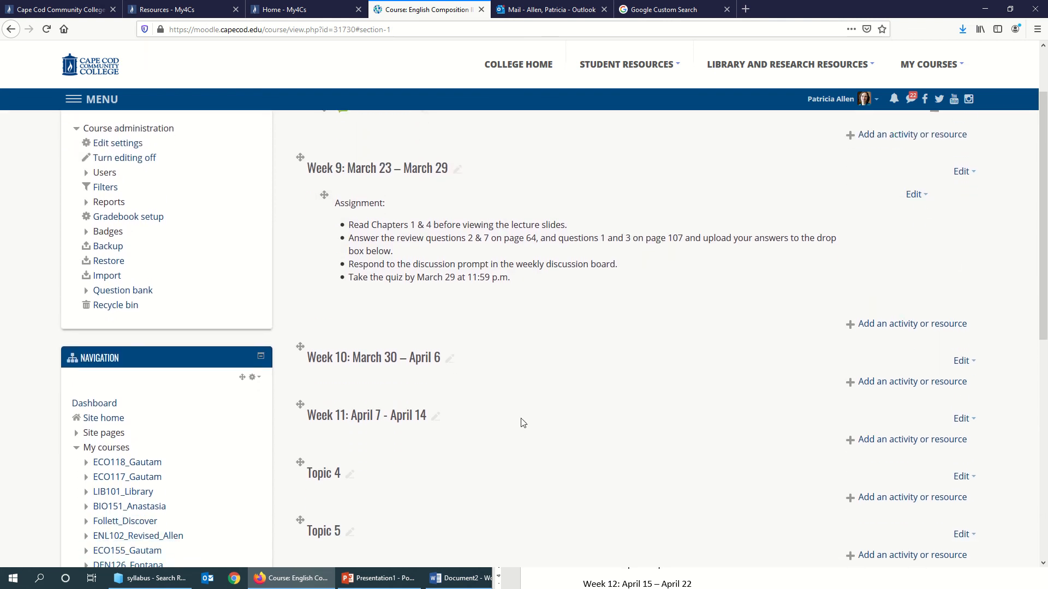
Step: Switch to the Word document, review the four Week 9 items from "Lecture slides" to "Dropbox", and return to the course page
left_click(480, 582)
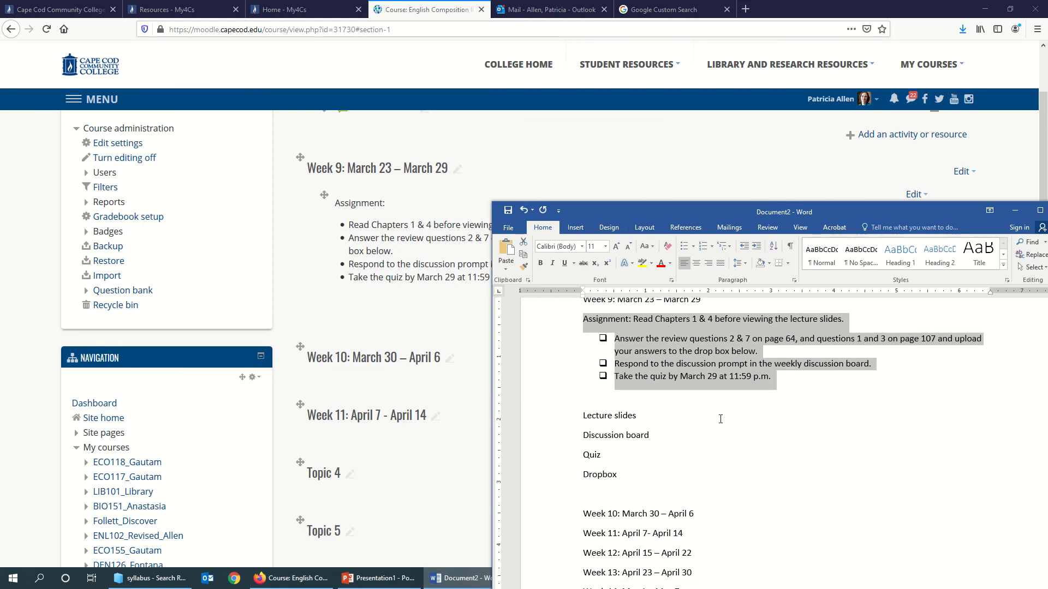
left_click(549, 423)
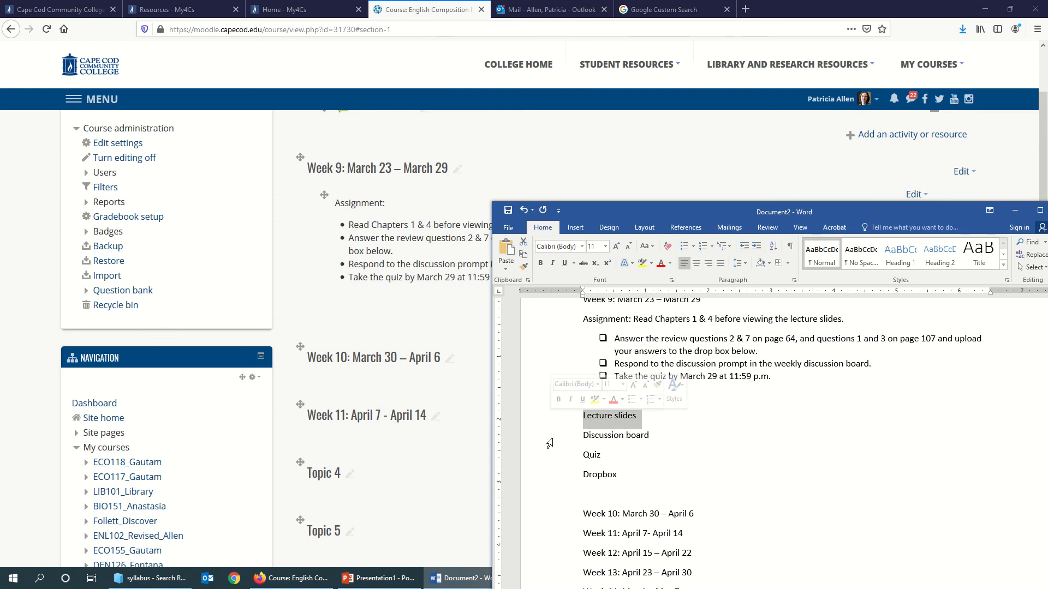
left_click(549, 440)
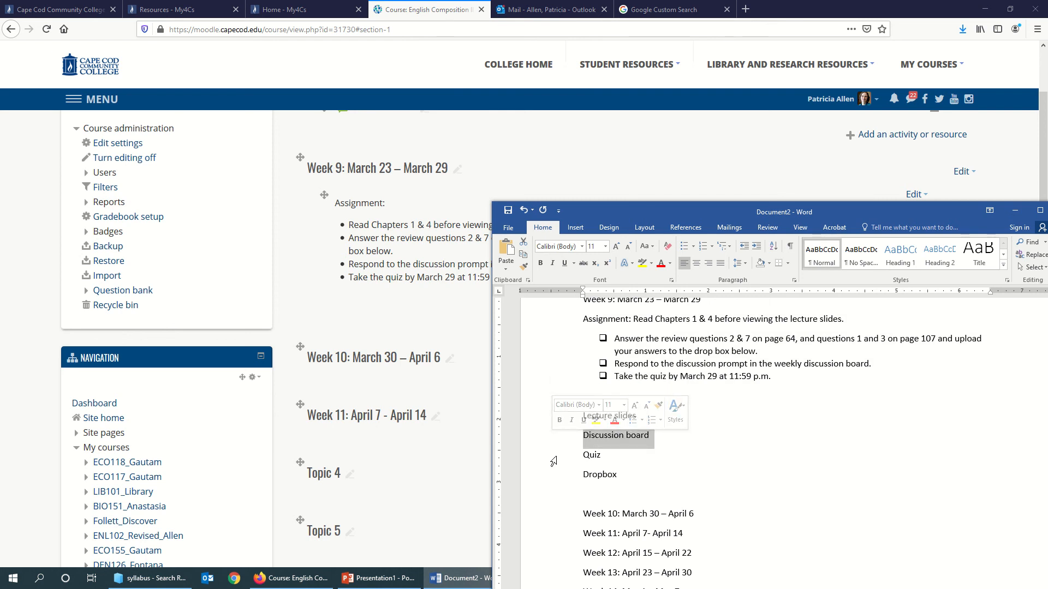
left_click(550, 456)
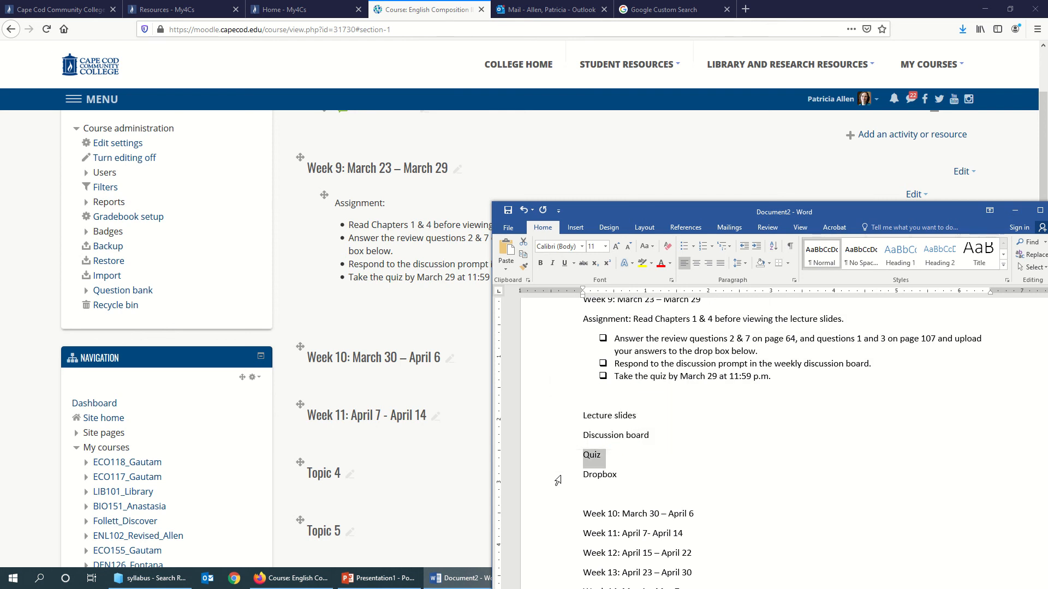
left_click(558, 477)
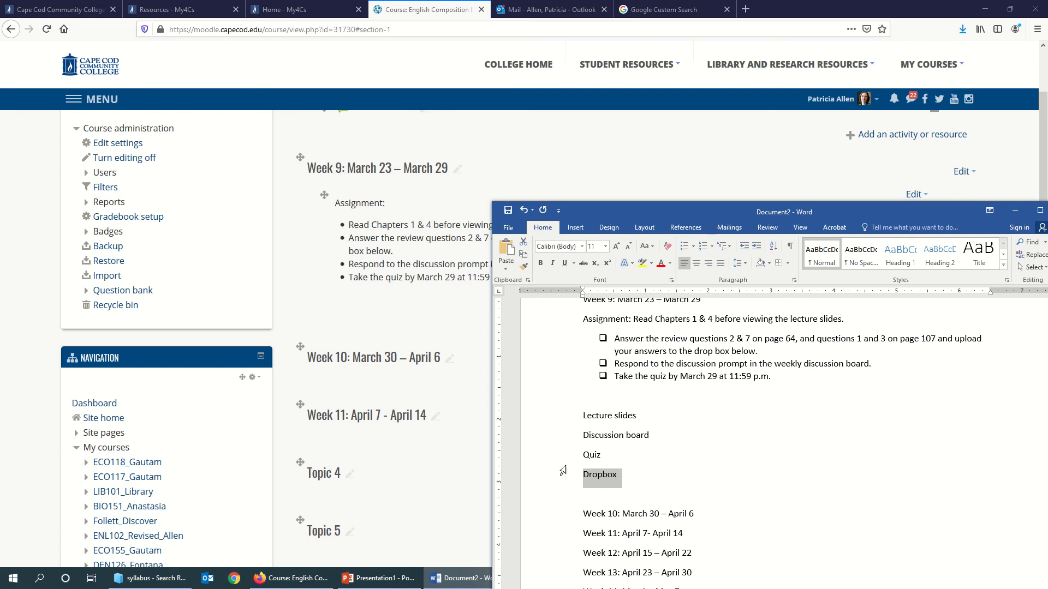
left_click(360, 330)
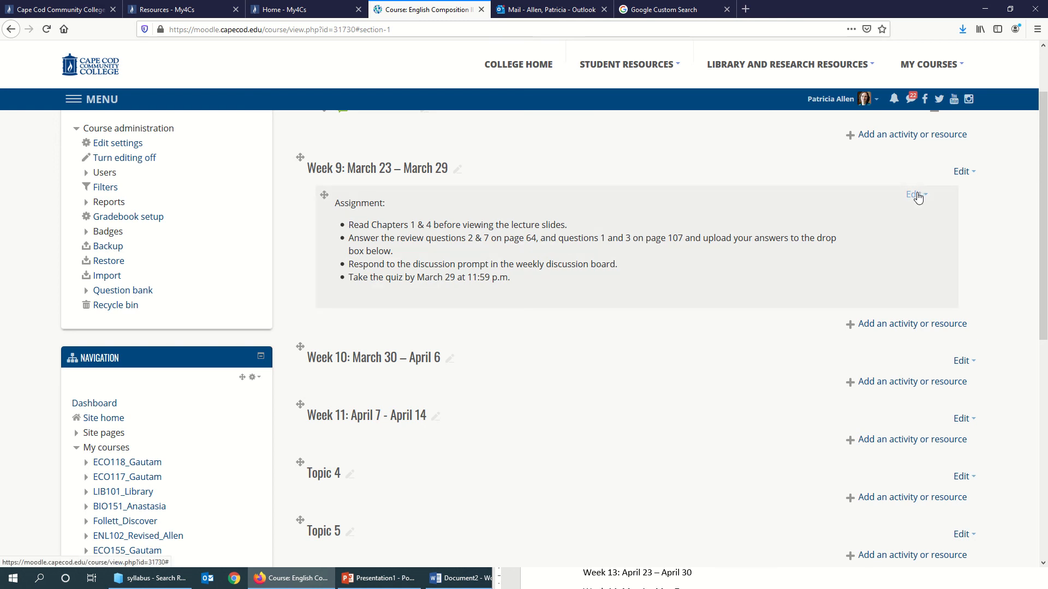
Step: Duplicate the Week 9 assignment label and move the copy into the Week 10 section
left_click(918, 198)
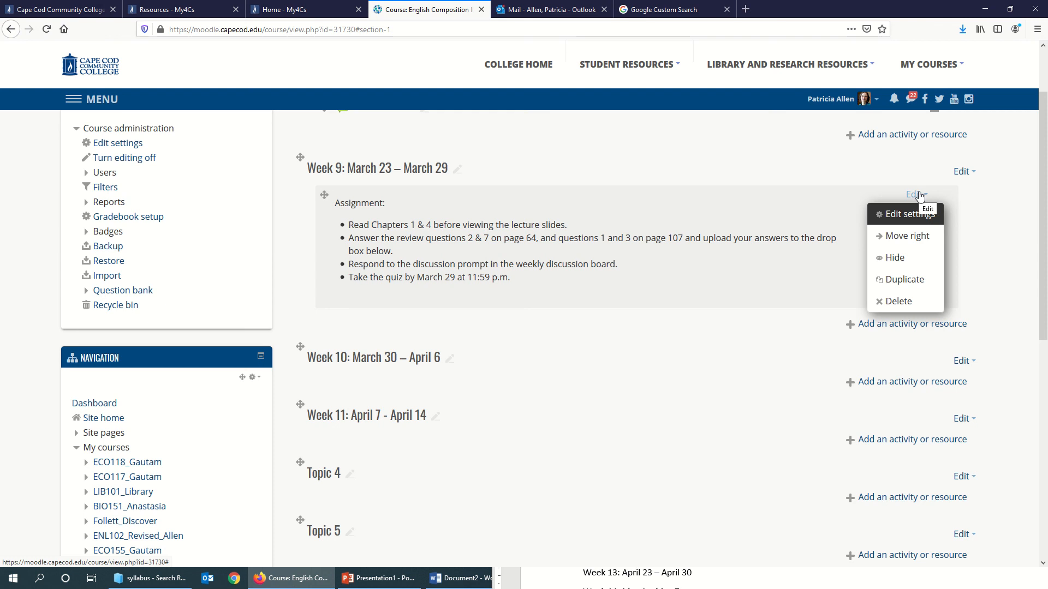
left_click(919, 281)
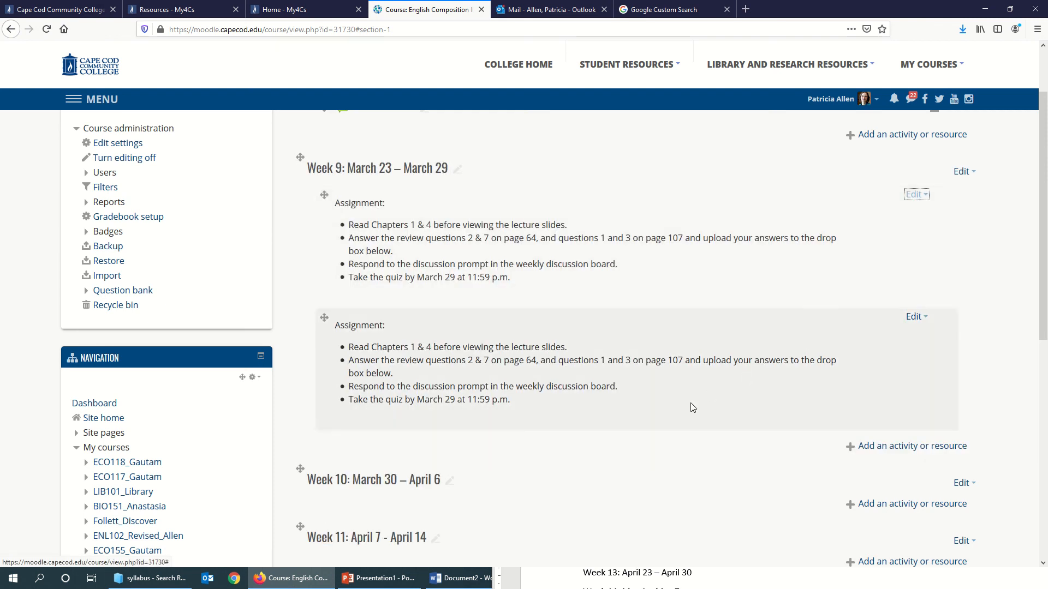
scroll(692, 408, "down", 3)
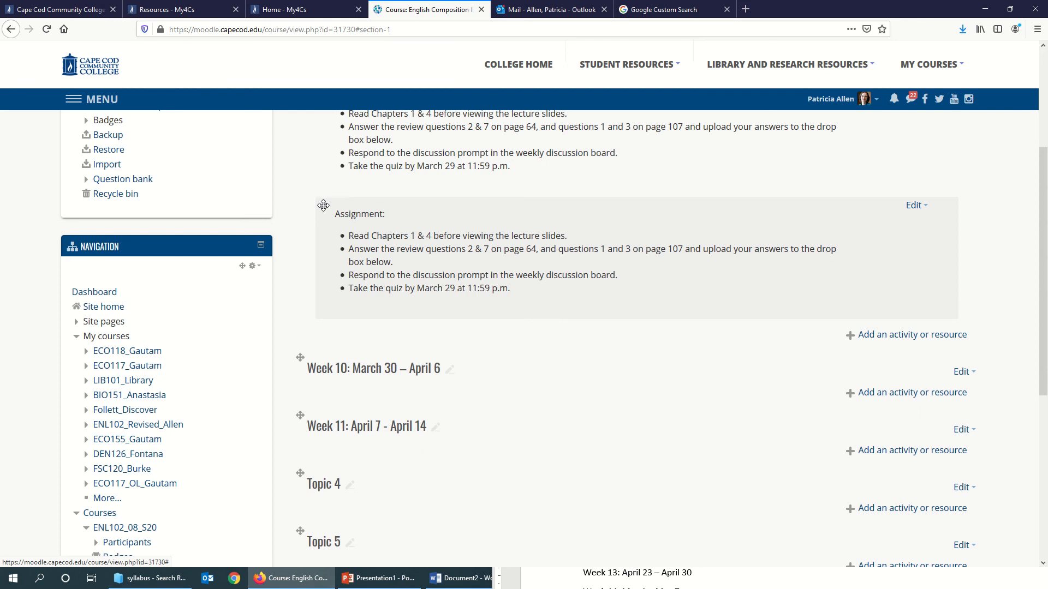
left_click_drag(323, 205, 344, 358)
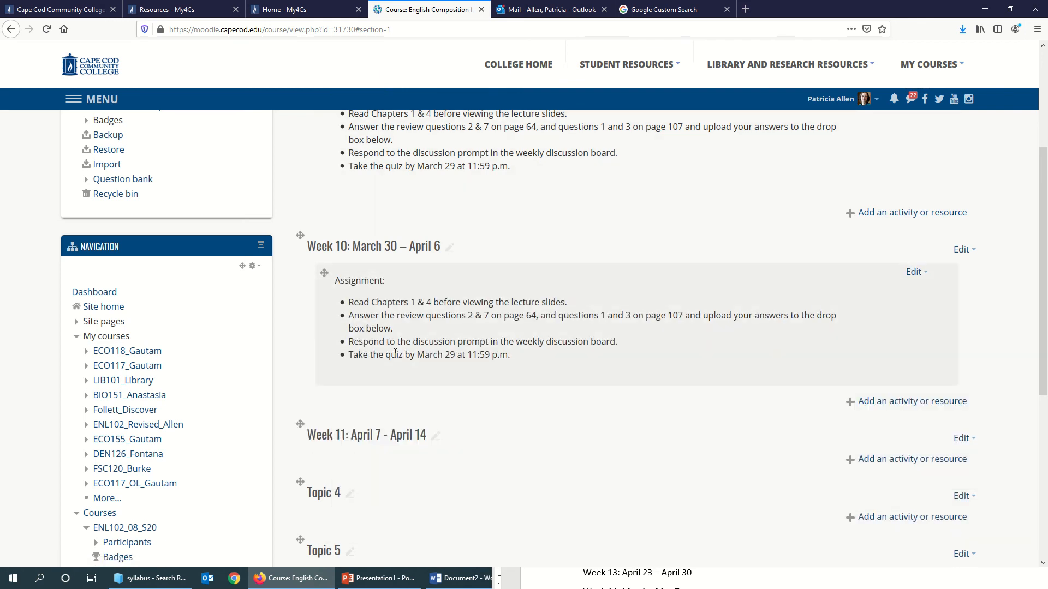
Step: Open the Week 10 label's settings and change its reading task to Chapters 6 & 7
scroll(389, 355, "up", 4)
scroll(391, 357, "down", 5)
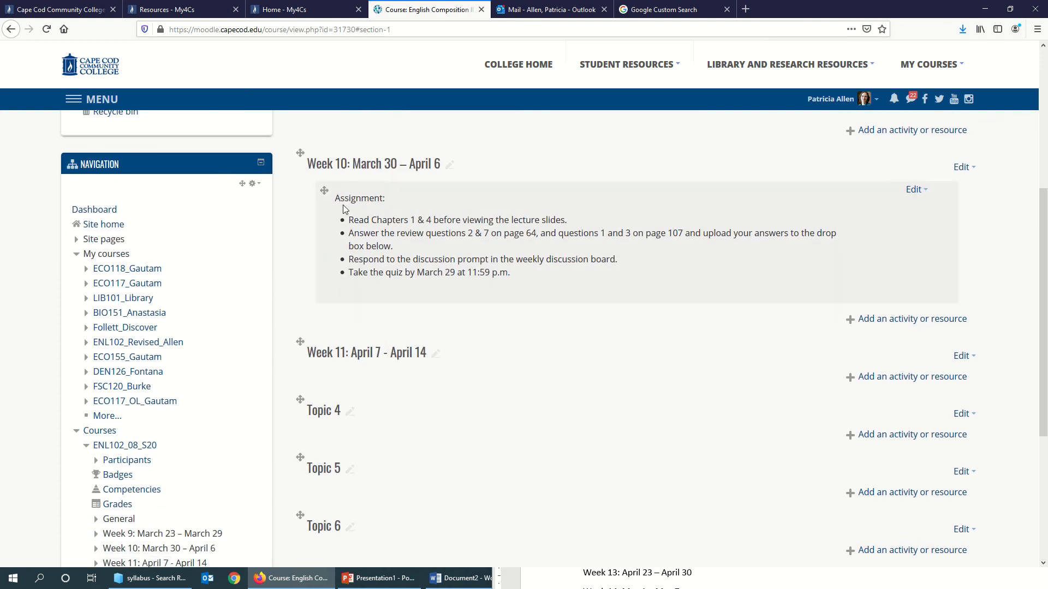
left_click(913, 191)
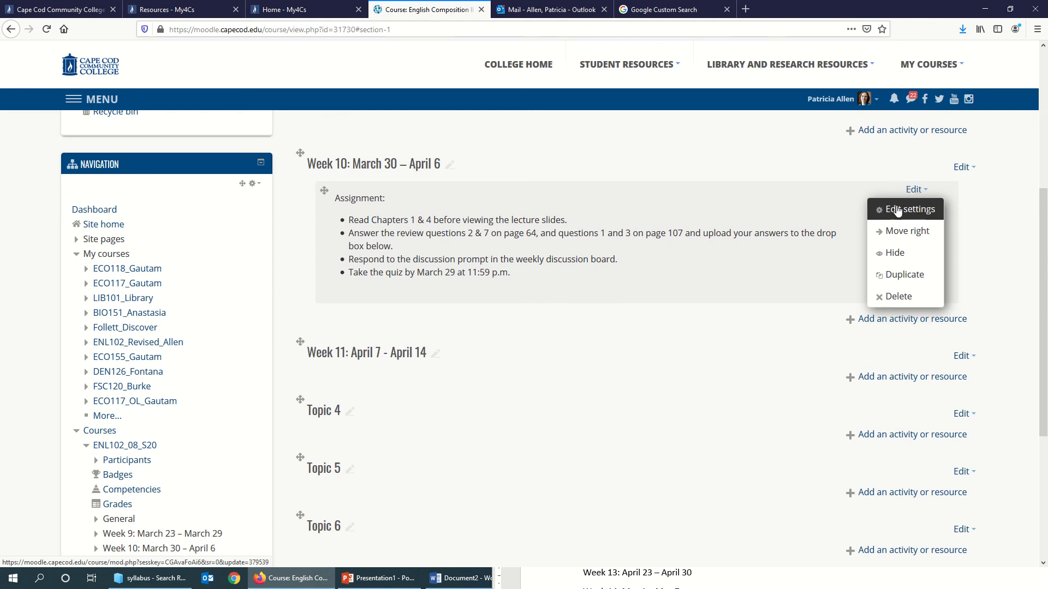
left_click(899, 210)
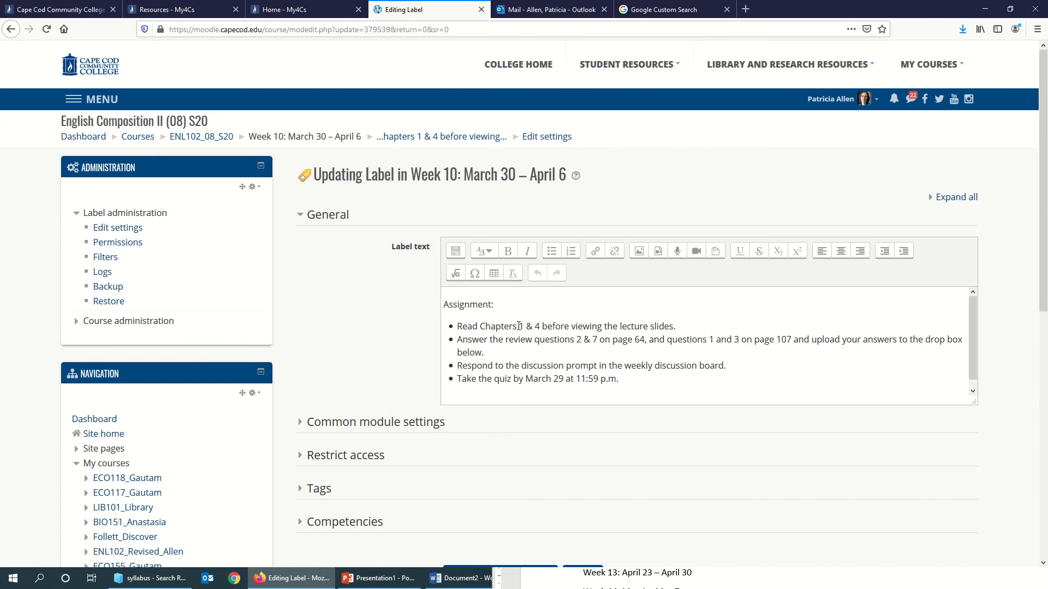
left_click_drag(519, 327, 539, 323)
type("6")
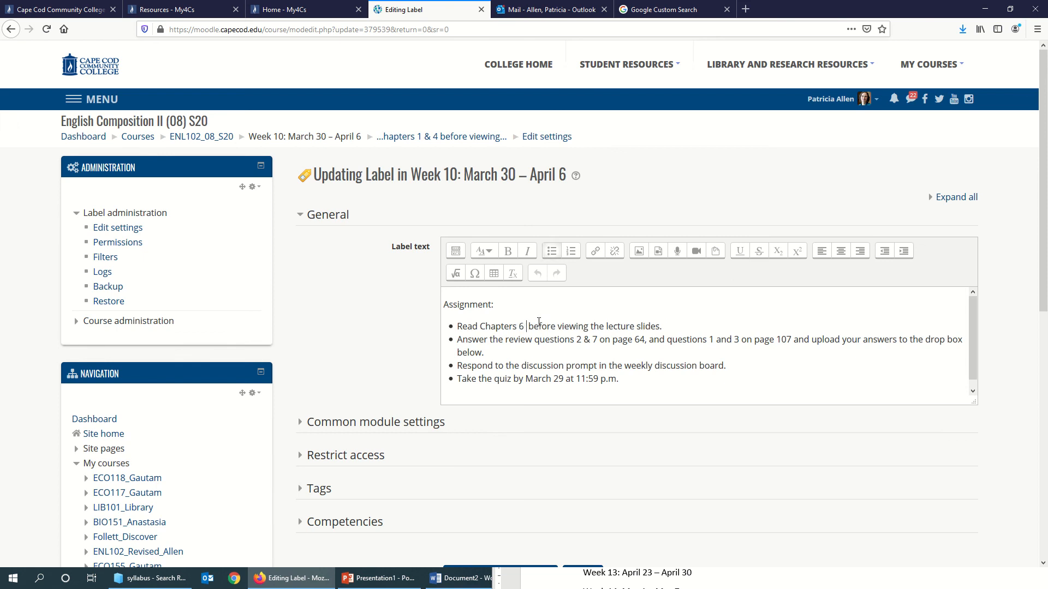
type(" & 7")
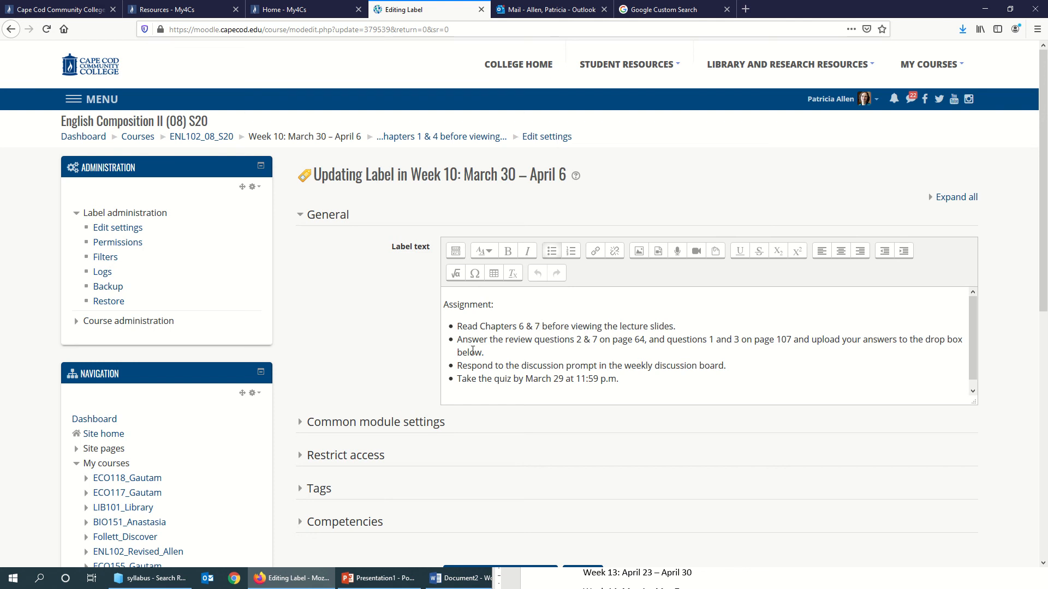
Step: Change the first set of review questions in the Week 10 label to 1 & 2 on page 156
double_click(579, 339)
type("1")
double_click(596, 339)
type("2")
double_click(640, 339)
type("156")
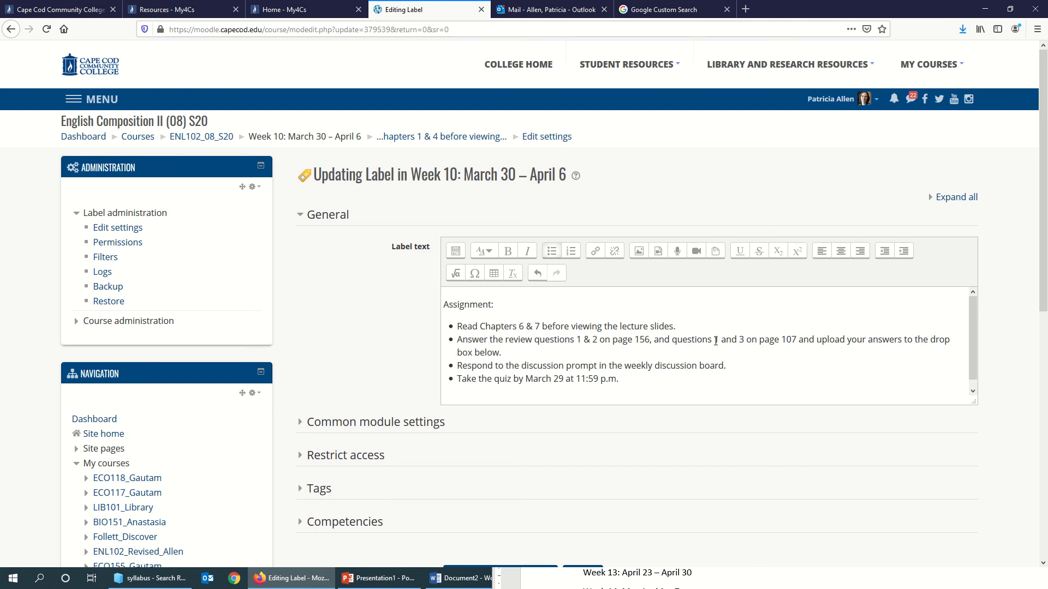
Step: Change the second set of questions in the Week 10 label to 1 and 2 on page 178
double_click(741, 340)
type("2")
left_click_drag(795, 340, 783, 341)
type("178")
Step: Set the Week 10 quiz deadline to April 6, save the label and return to the course page
left_click_drag(563, 378, 524, 380)
type("April ")
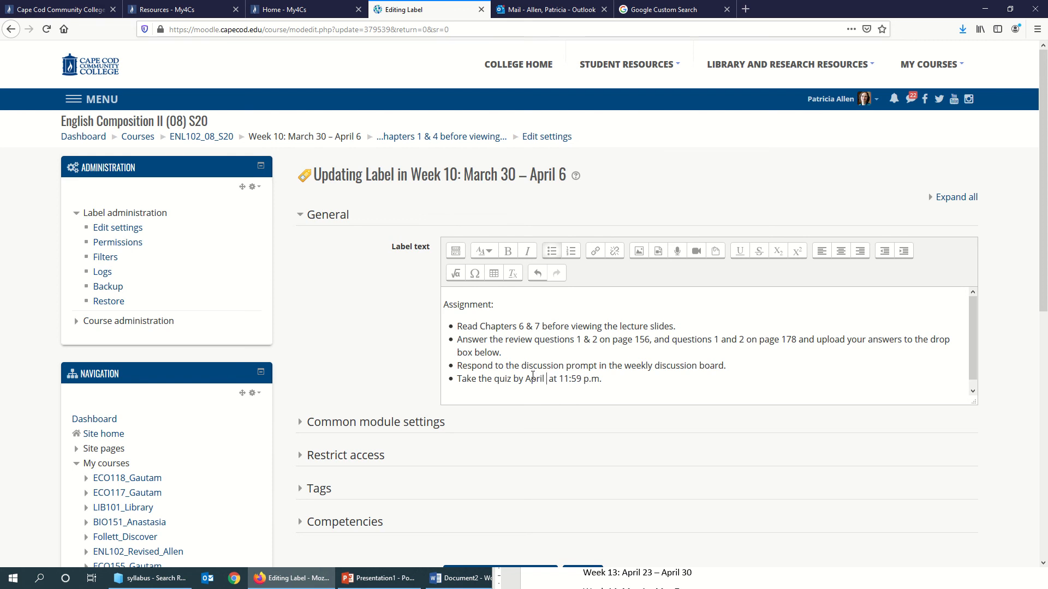
type("6")
scroll(519, 434, "down", 4)
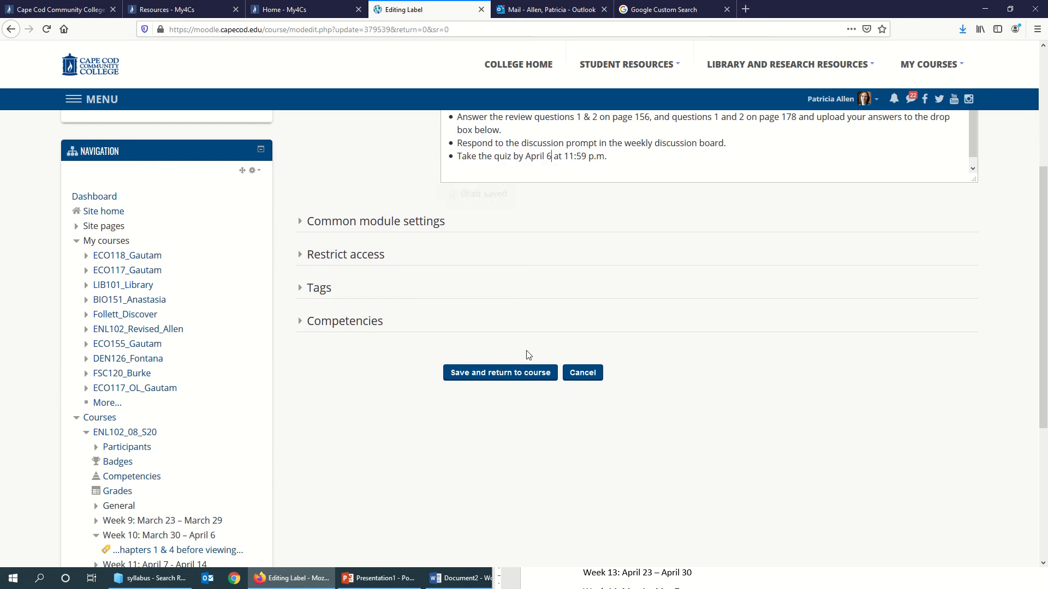
left_click(525, 375)
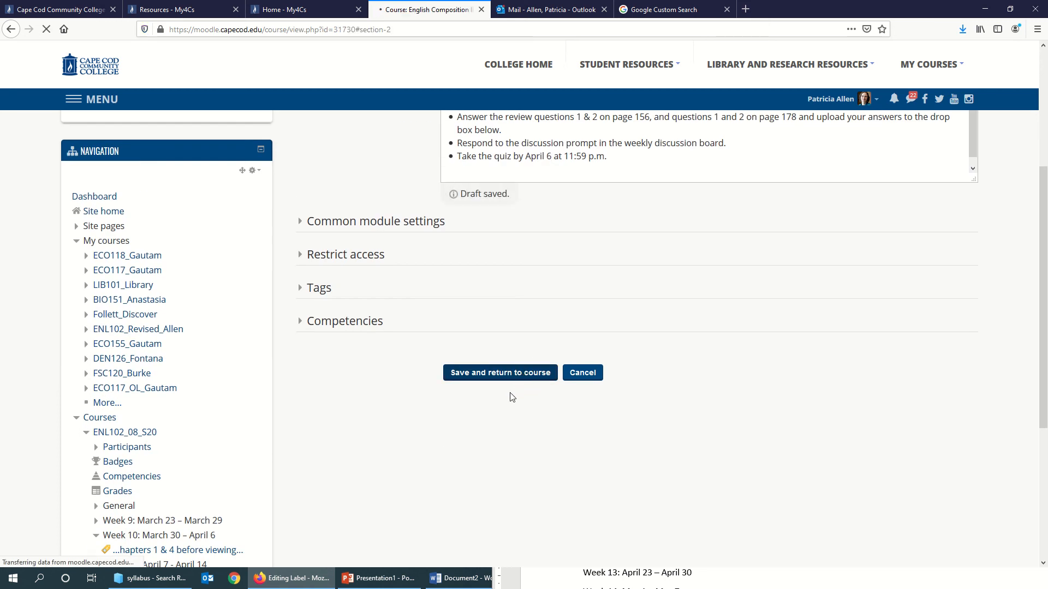
scroll(492, 404, "up", 3)
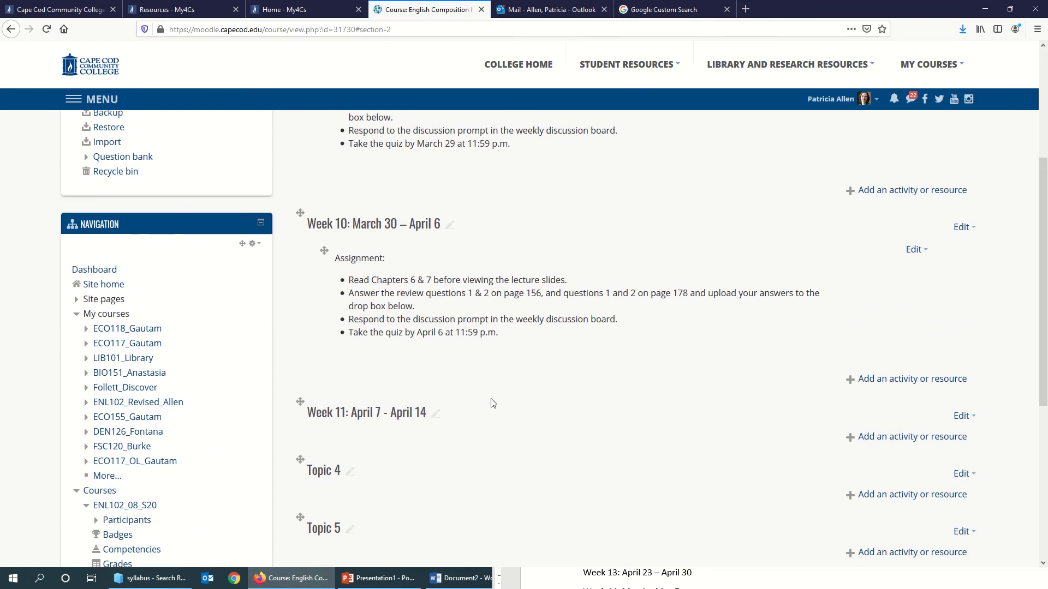
scroll(491, 404, "up", 3)
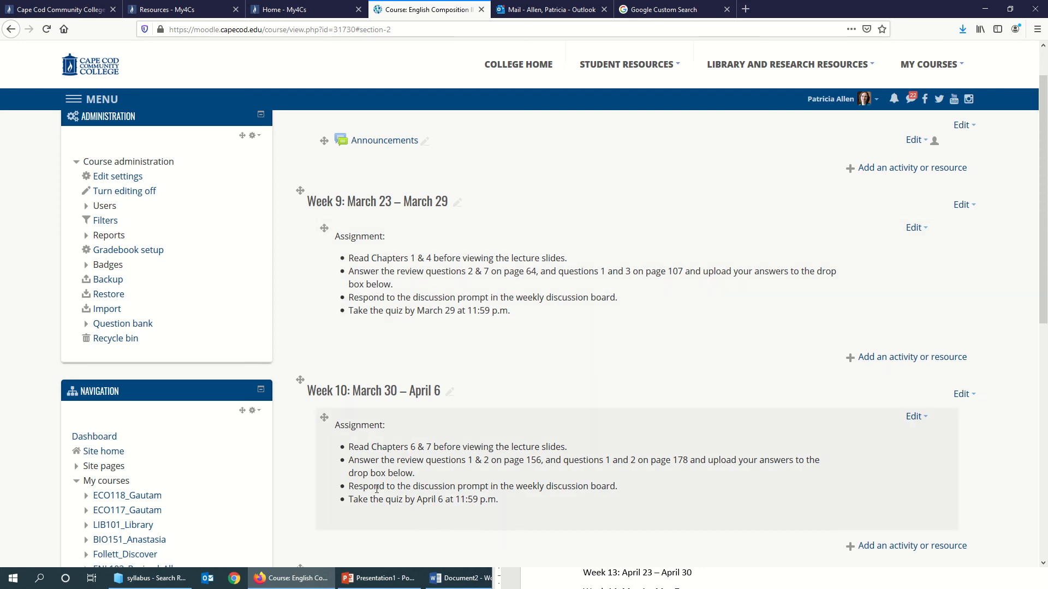
Step: Consult the Word document again for the Week 9 materials and activities still needed, and go back to the course
left_click(453, 578)
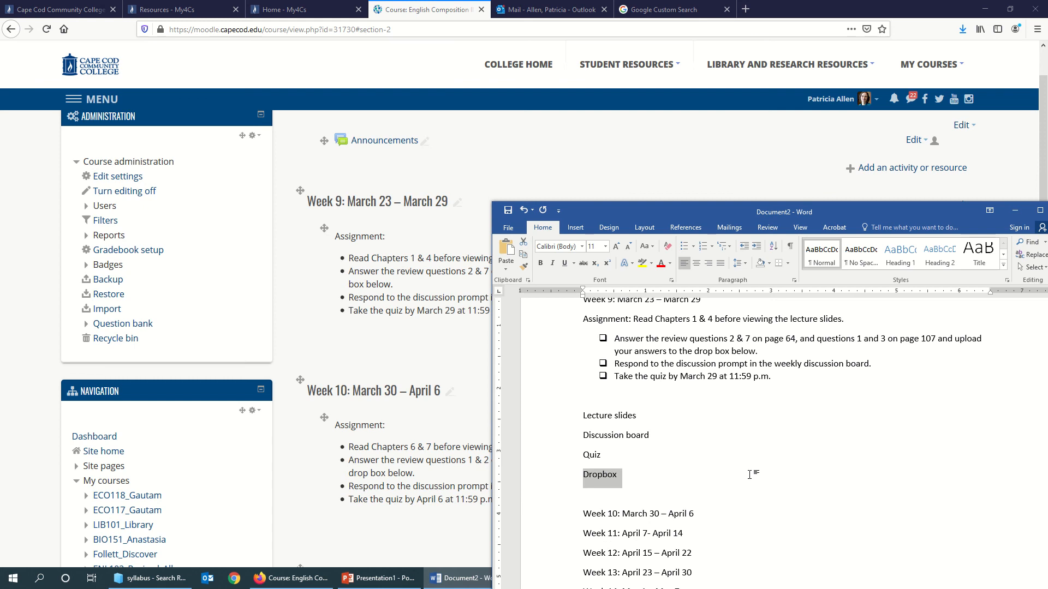
scroll(750, 474, "down", 2)
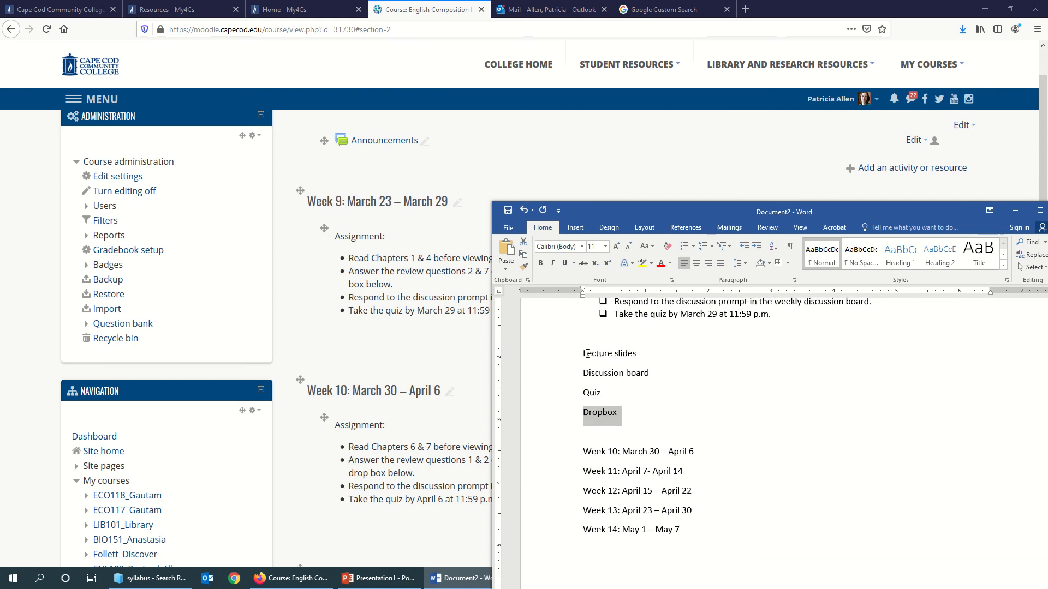
left_click(581, 353)
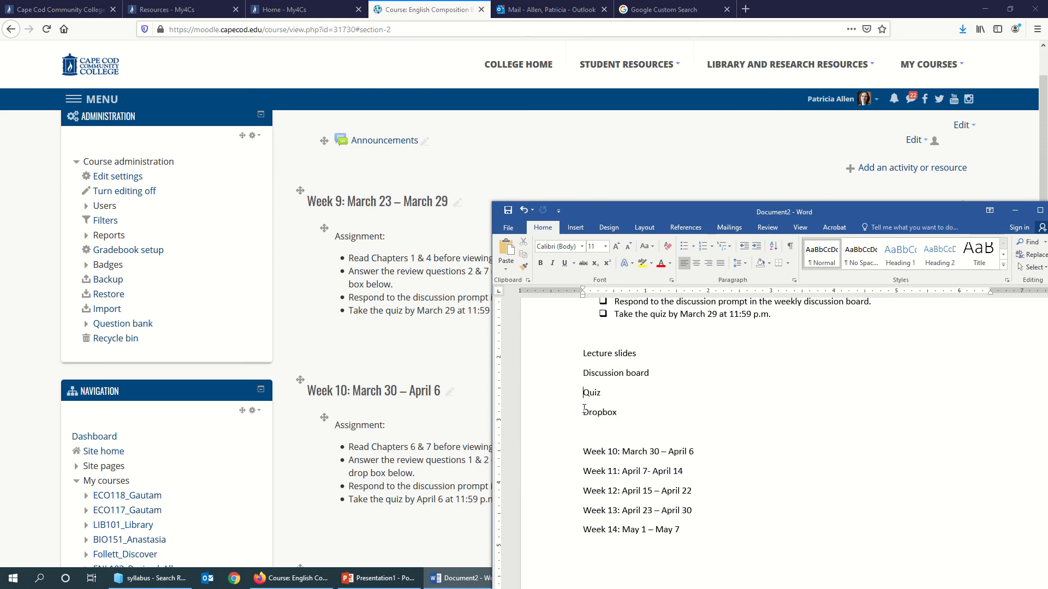
left_click(406, 357)
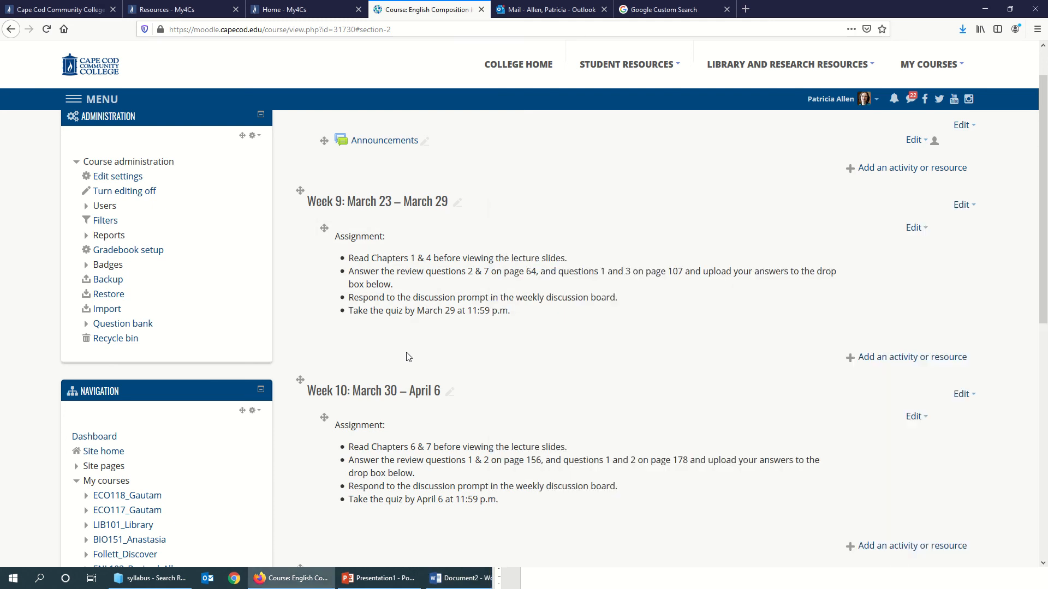